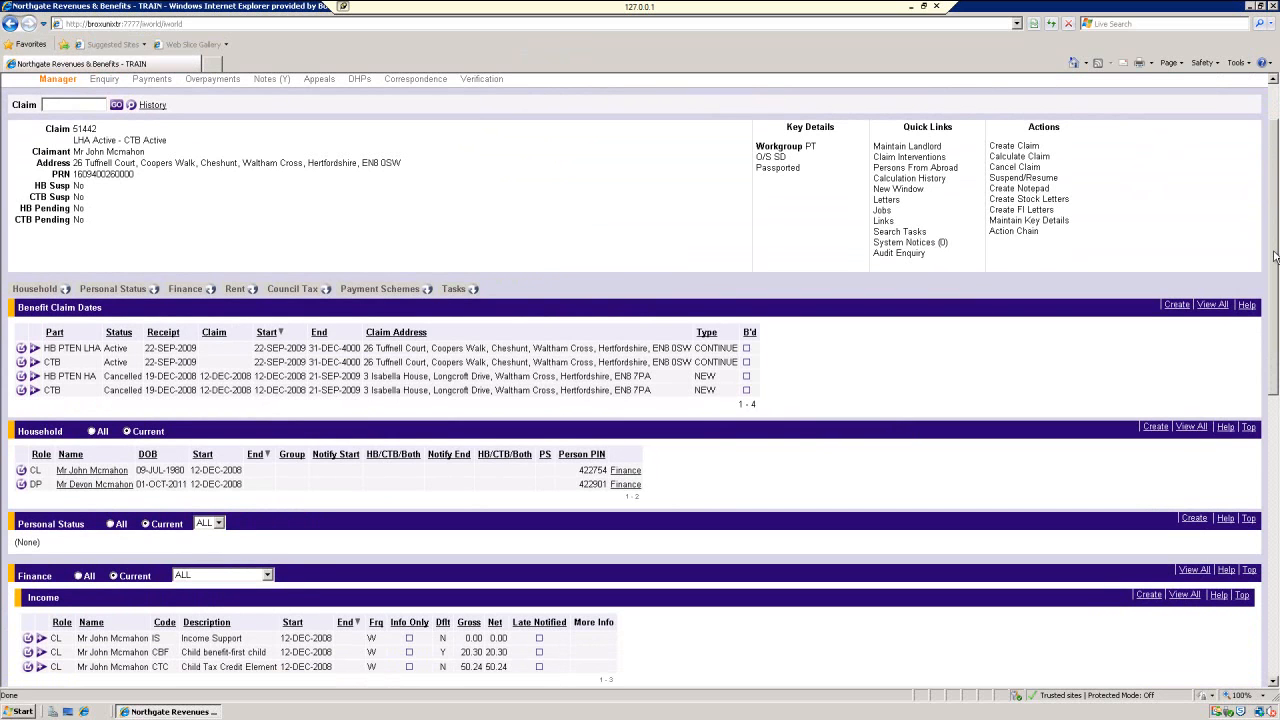
Scroll to the top of the claim record and restore the Northgate remote session from full screen.
{"action": "left_click_drag", "start_coordinate": [1274, 256], "coordinate": [1272, 208]}
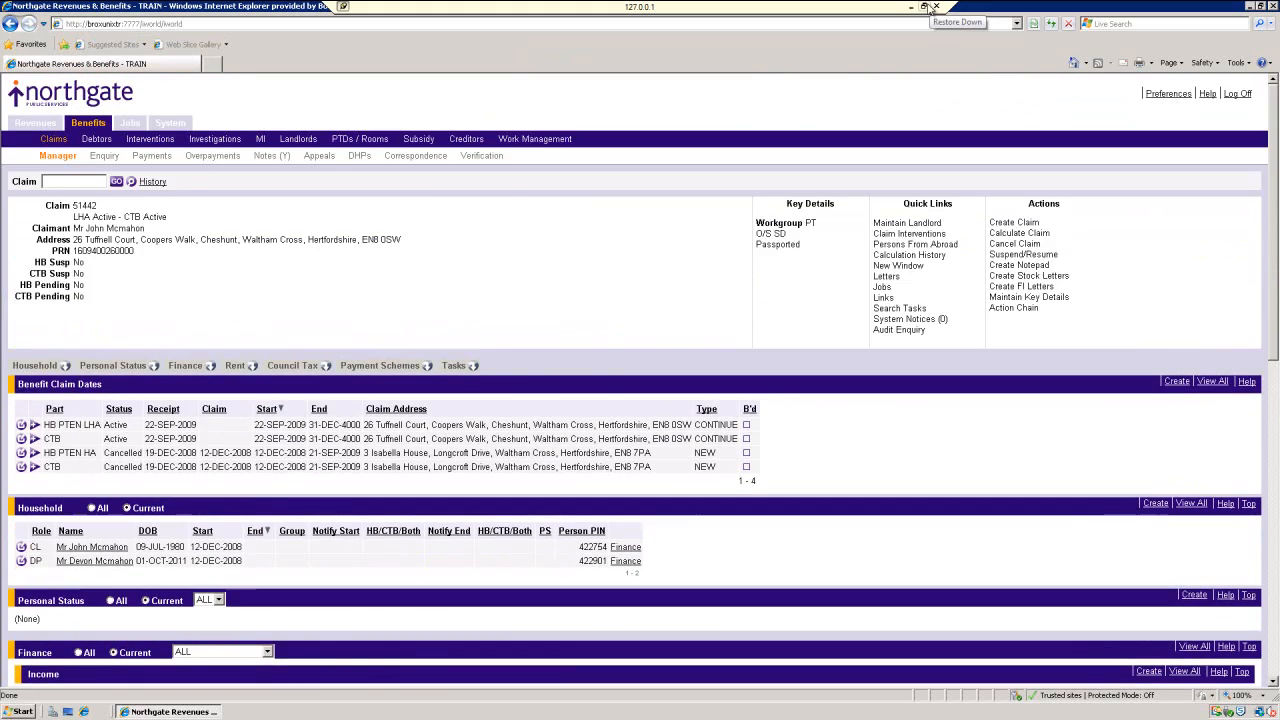
{"action": "left_click", "coordinate": [926, 7]}
Dock Northgate on the right half and start a new change-in-circumstance form past the guidance notes.
{"action": "left_click_drag", "start_coordinate": [463, 6], "coordinate": [1279, 113]}
{"action": "left_click_drag", "start_coordinate": [1277, 65], "coordinate": [1277, 65]}
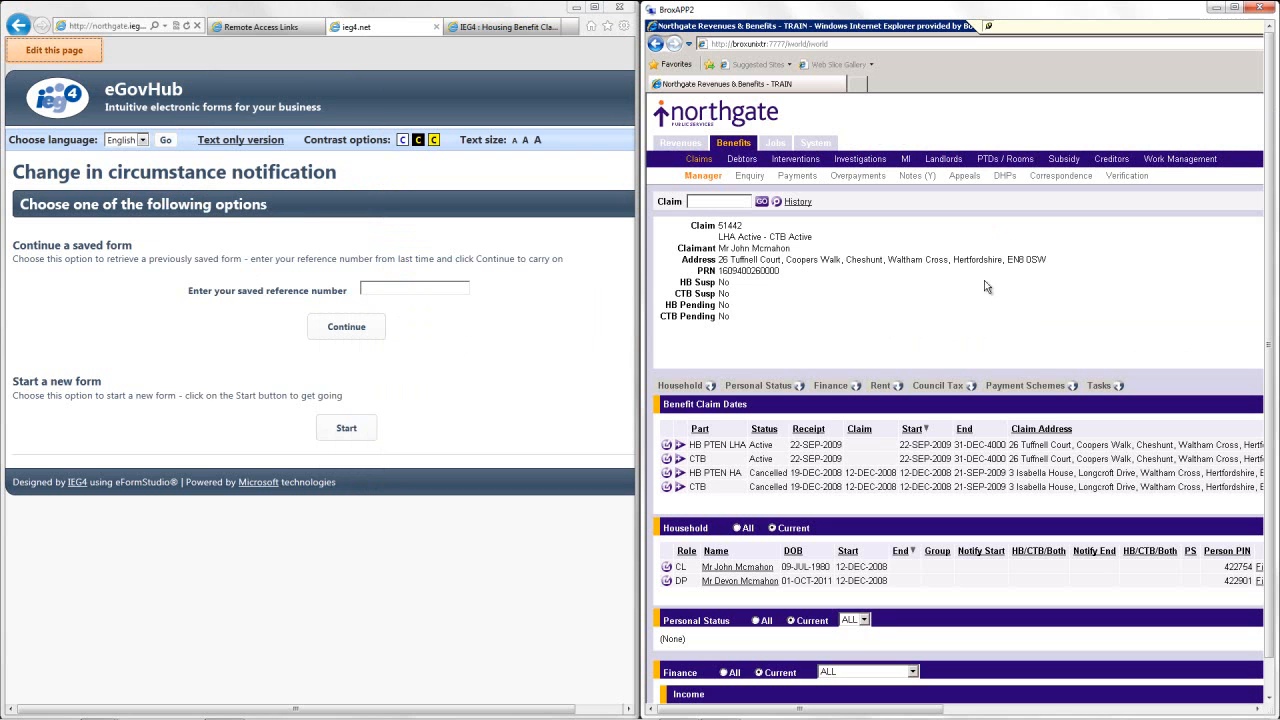
{"action": "left_click", "coordinate": [357, 428]}
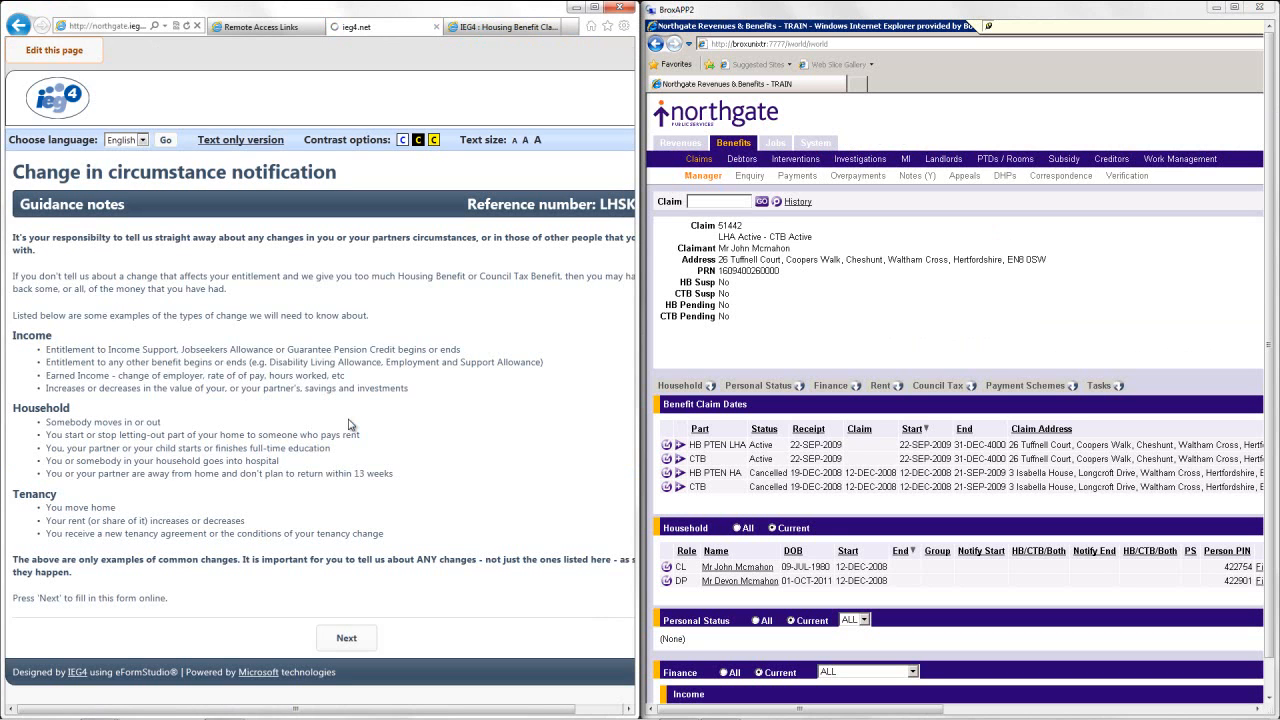
{"action": "left_click", "coordinate": [347, 641]}
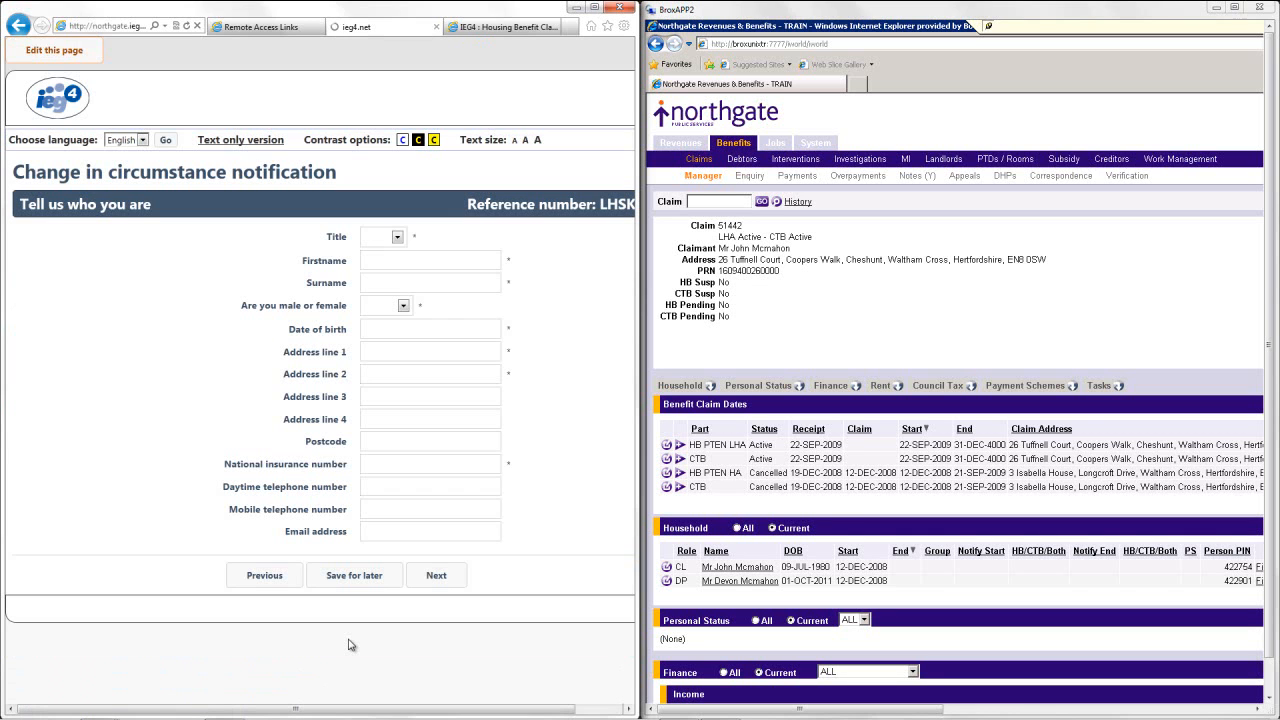
Enter the claimant's title Mr, first name, surname, Male gender and date of birth.
{"action": "left_click", "coordinate": [397, 237]}
{"action": "left_click", "coordinate": [385, 258]}
{"action": "left_click", "coordinate": [394, 261]}
{"action": "key", "text": "Tab"}
{"action": "key", "text": "Tab"}
{"action": "key", "text": "m"}
{"action": "key", "text": "Tab"}
{"action": "type", "text": "09/07/1980"}
Fill in the claimant's two address lines and National Insurance number, then submit the details.
{"action": "key", "text": "Tab"}
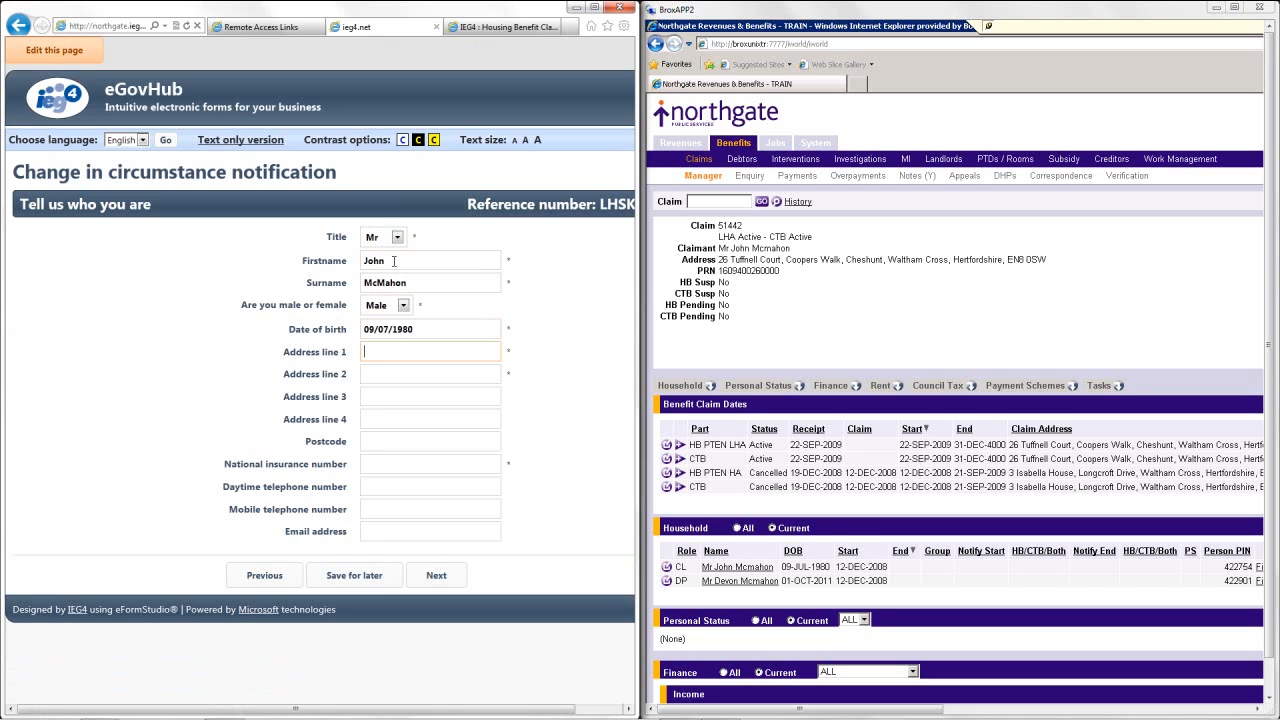
{"action": "key", "text": "Tab"}
{"action": "type", "text": "Coopers Walk"}
{"action": "key", "text": "Tab"}
{"action": "key", "text": "Tab"}
{"action": "key", "text": "Tab"}
{"action": "key", "text": "Tab"}
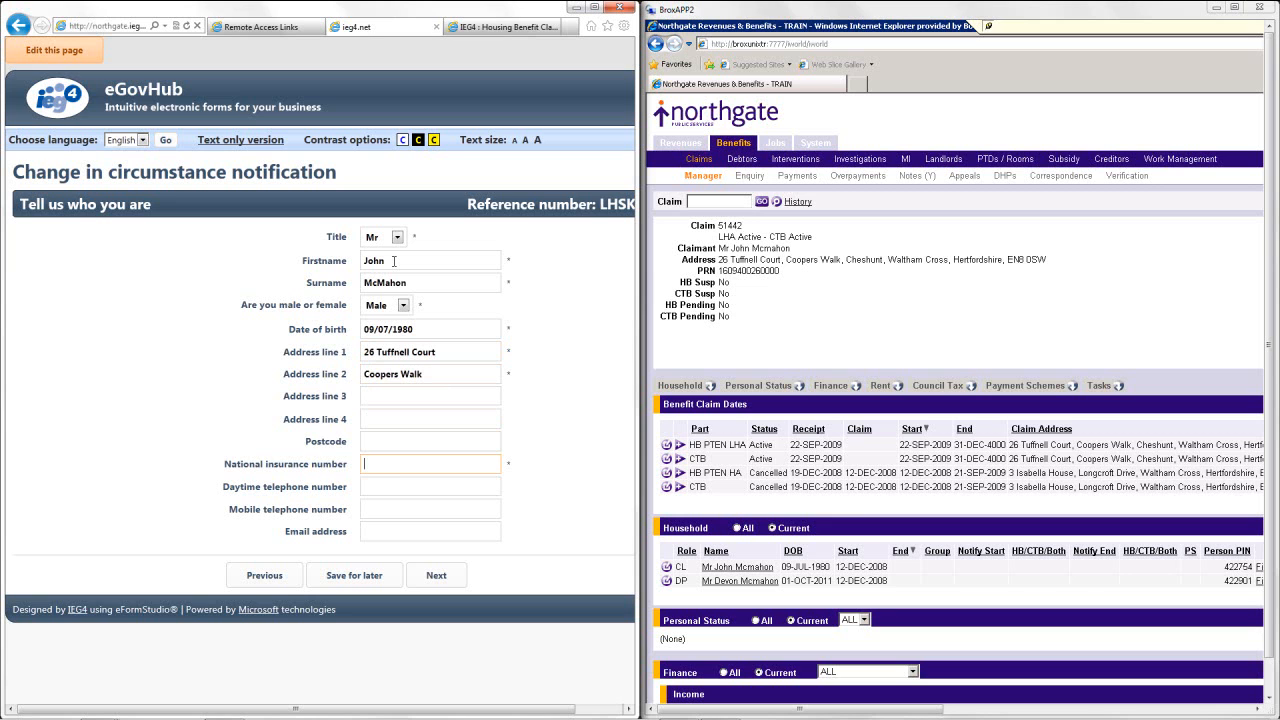
{"action": "left_click", "coordinate": [433, 577]}
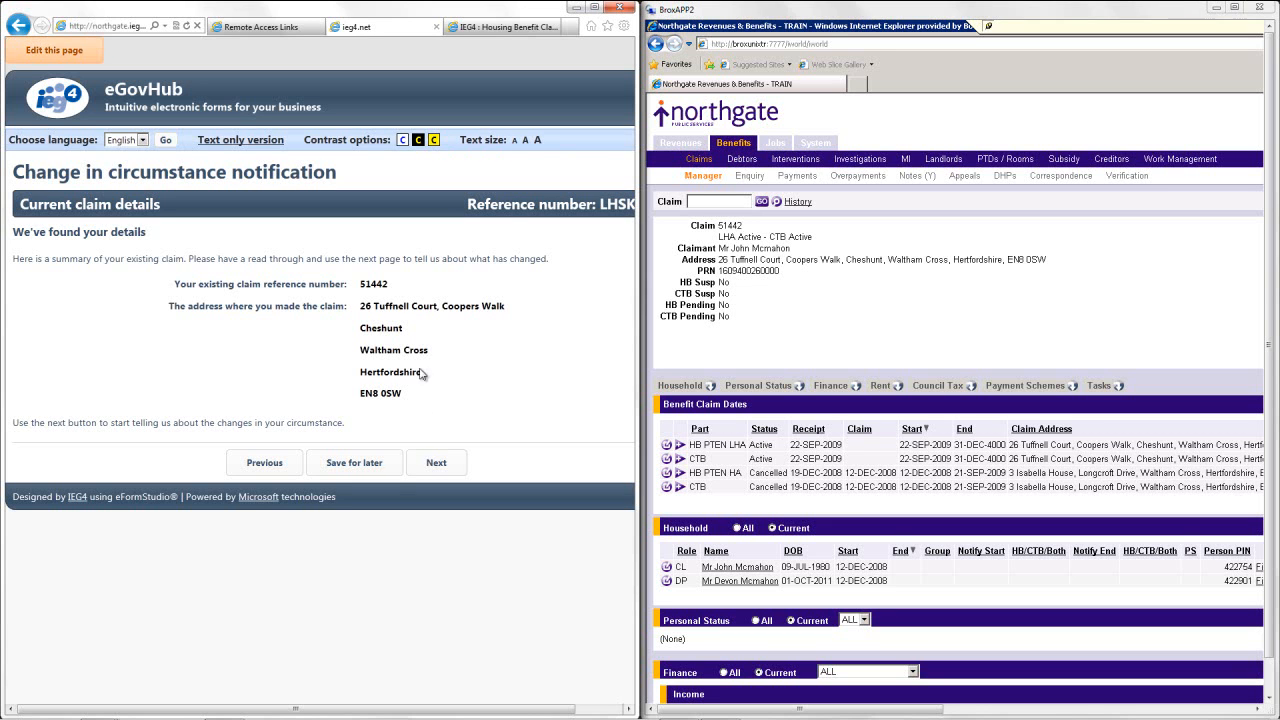
Check the existing claim reference and continue to the what-has-changed questions.
{"action": "double_click", "coordinate": [377, 289]}
{"action": "left_click_drag", "start_coordinate": [377, 292], "coordinate": [736, 232]}
{"action": "left_click", "coordinate": [466, 365]}
{"action": "left_click", "coordinate": [436, 467]}
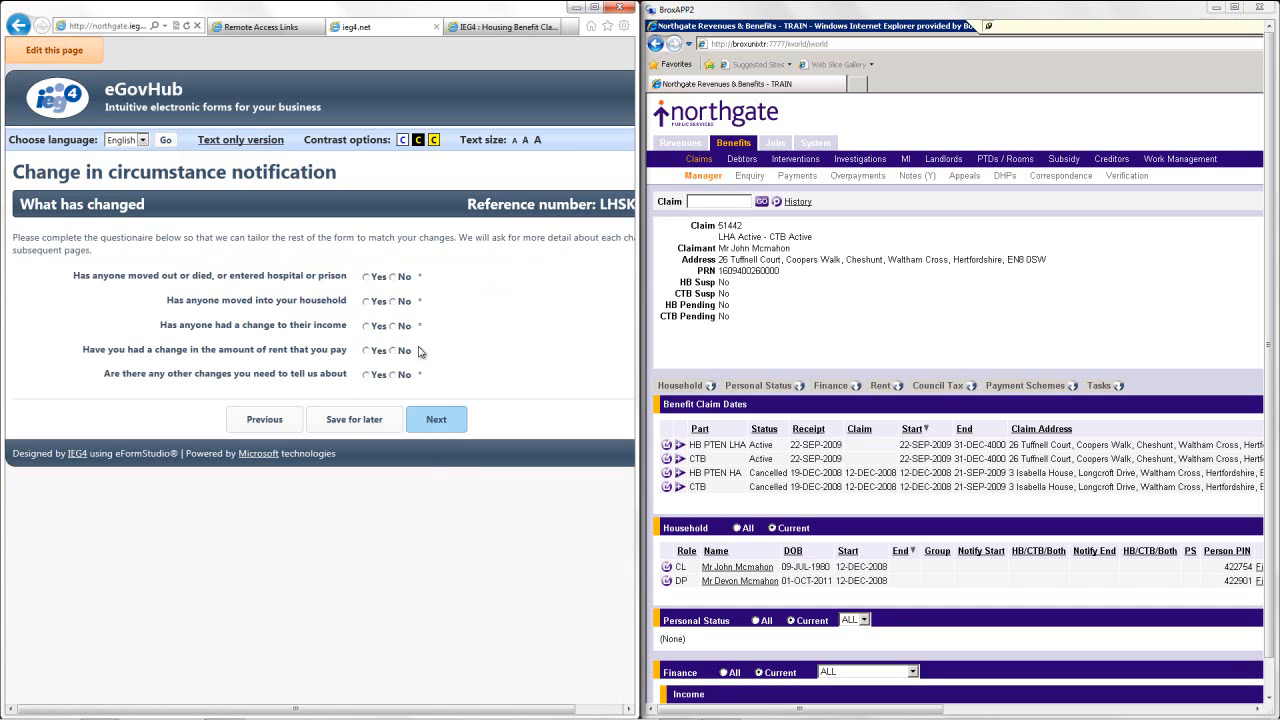
Answer Yes to someone moving in and rent changing, and No to moving out, income and other changes.
{"action": "left_click", "coordinate": [393, 278]}
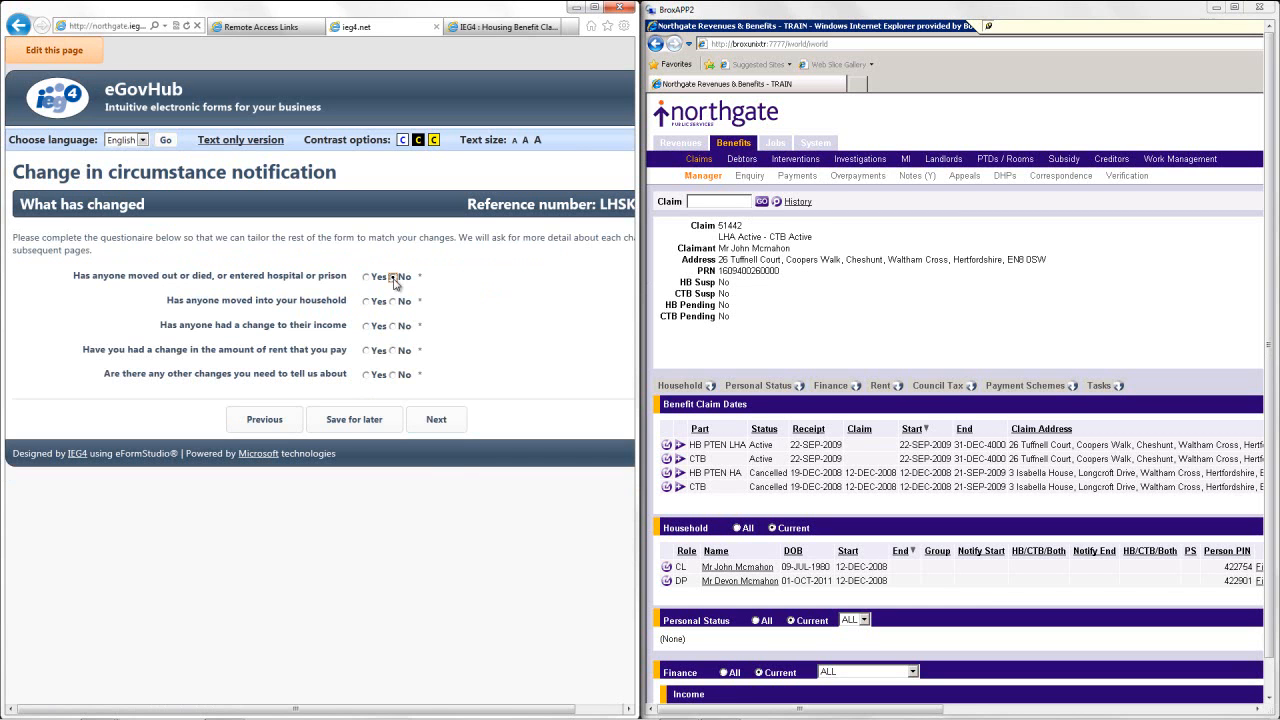
{"action": "left_click", "coordinate": [367, 302]}
{"action": "left_click", "coordinate": [393, 327]}
{"action": "left_click", "coordinate": [367, 351]}
{"action": "left_click", "coordinate": [393, 375]}
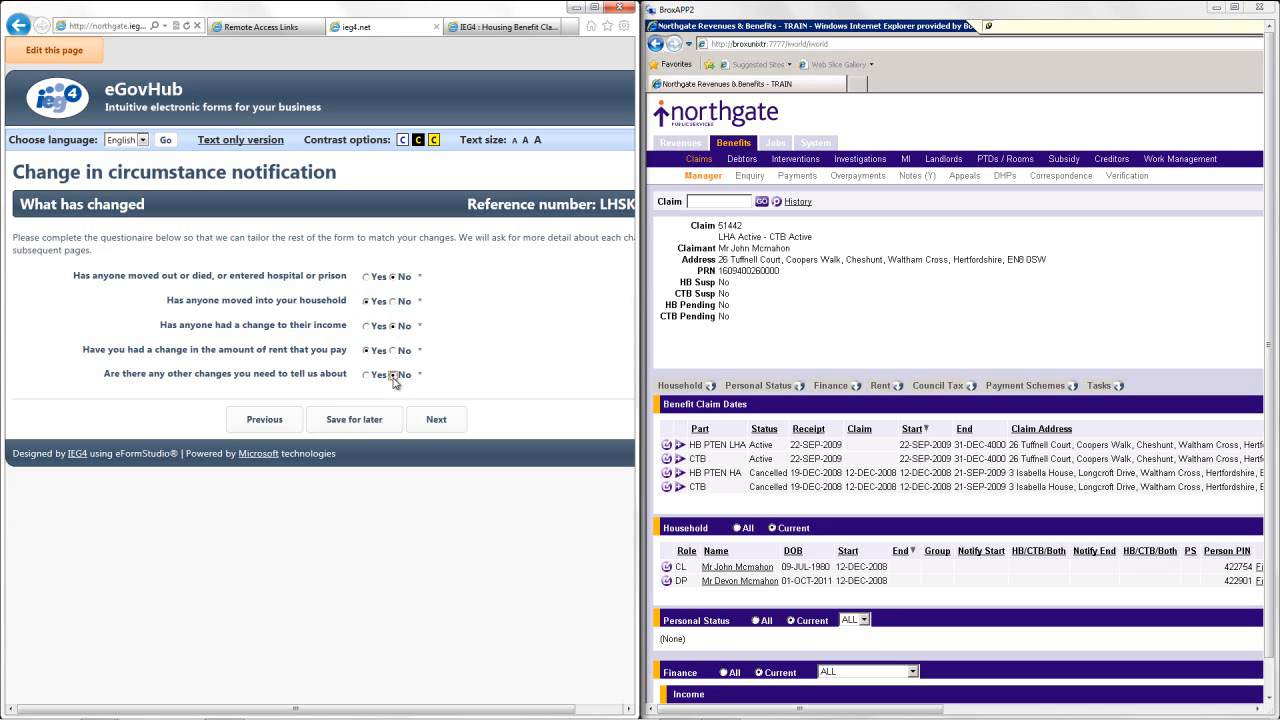
{"action": "left_click", "coordinate": [447, 418]}
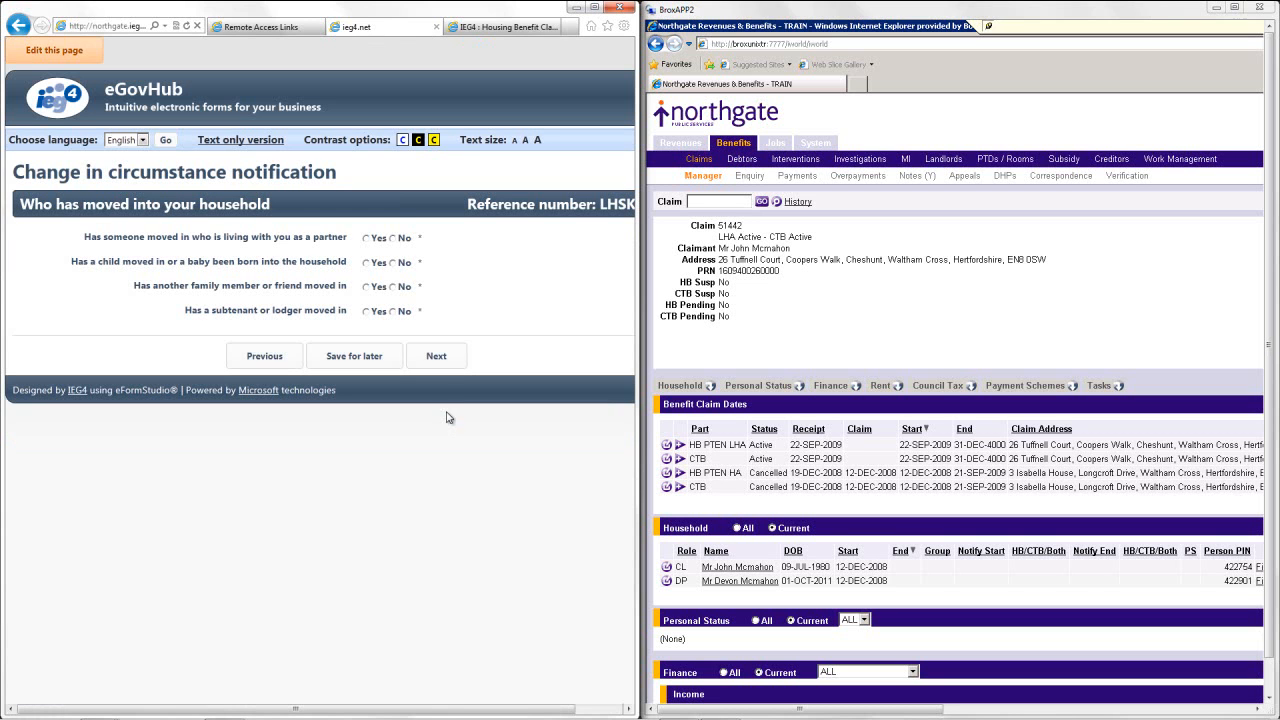
Record that a partner moved in, with no child, other family member or lodger.
{"action": "left_click", "coordinate": [366, 238]}
{"action": "left_click", "coordinate": [394, 263]}
{"action": "left_click", "coordinate": [394, 287]}
{"action": "left_click", "coordinate": [394, 311]}
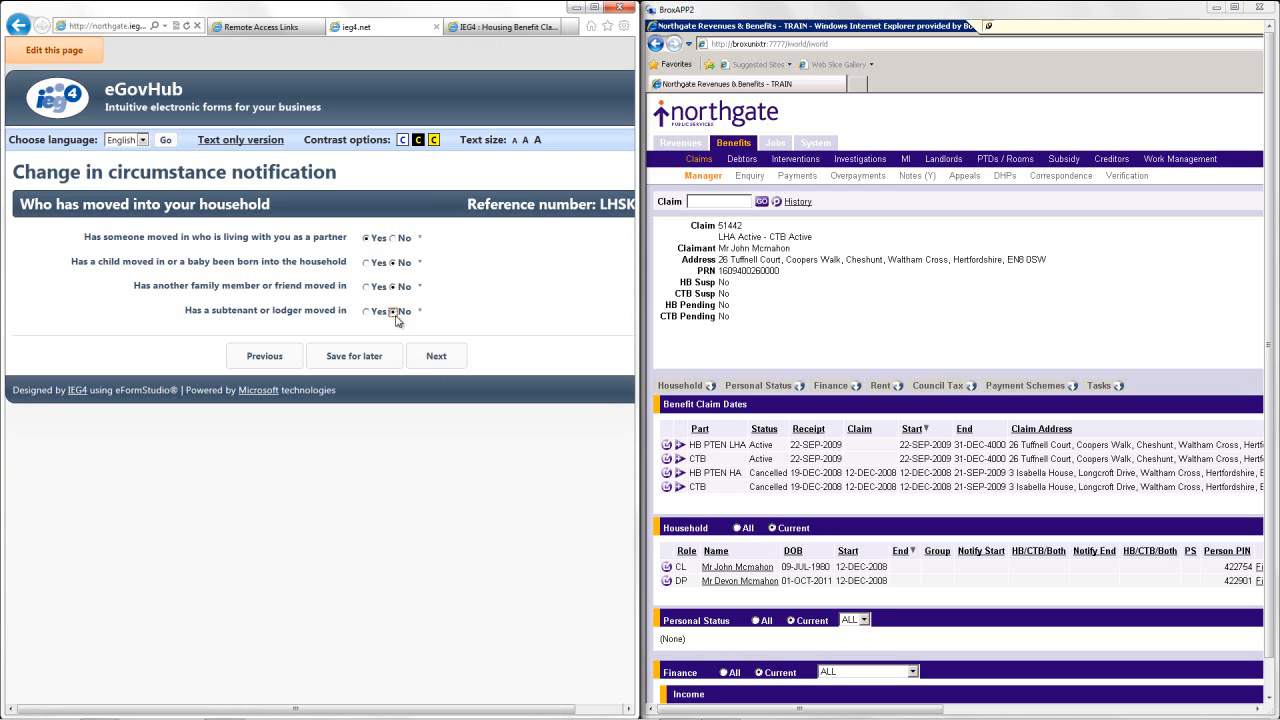
{"action": "left_click", "coordinate": [436, 356]}
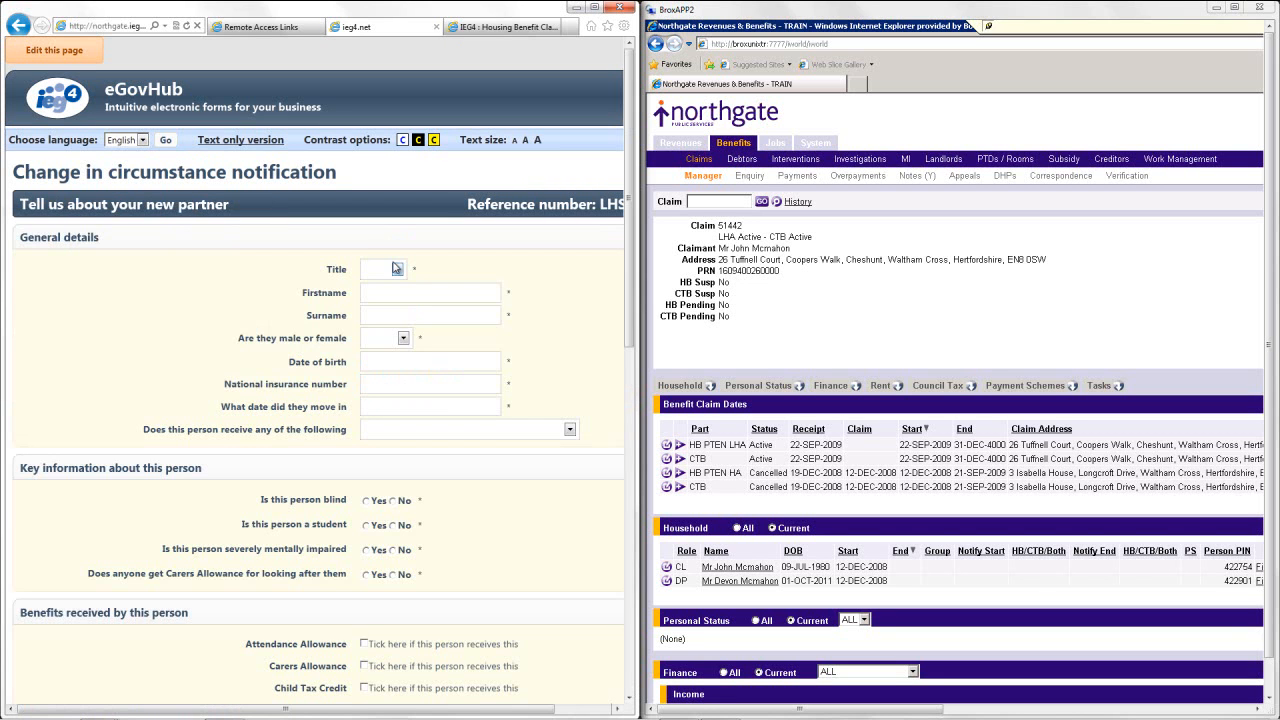
Enter the partner's title Miss, first name, surname, Female gender and date of birth.
{"action": "left_click", "coordinate": [397, 271]}
{"action": "left_click", "coordinate": [376, 330]}
{"action": "left_click", "coordinate": [388, 287]}
{"action": "key", "text": "Tab"}
{"action": "key", "text": "Tab"}
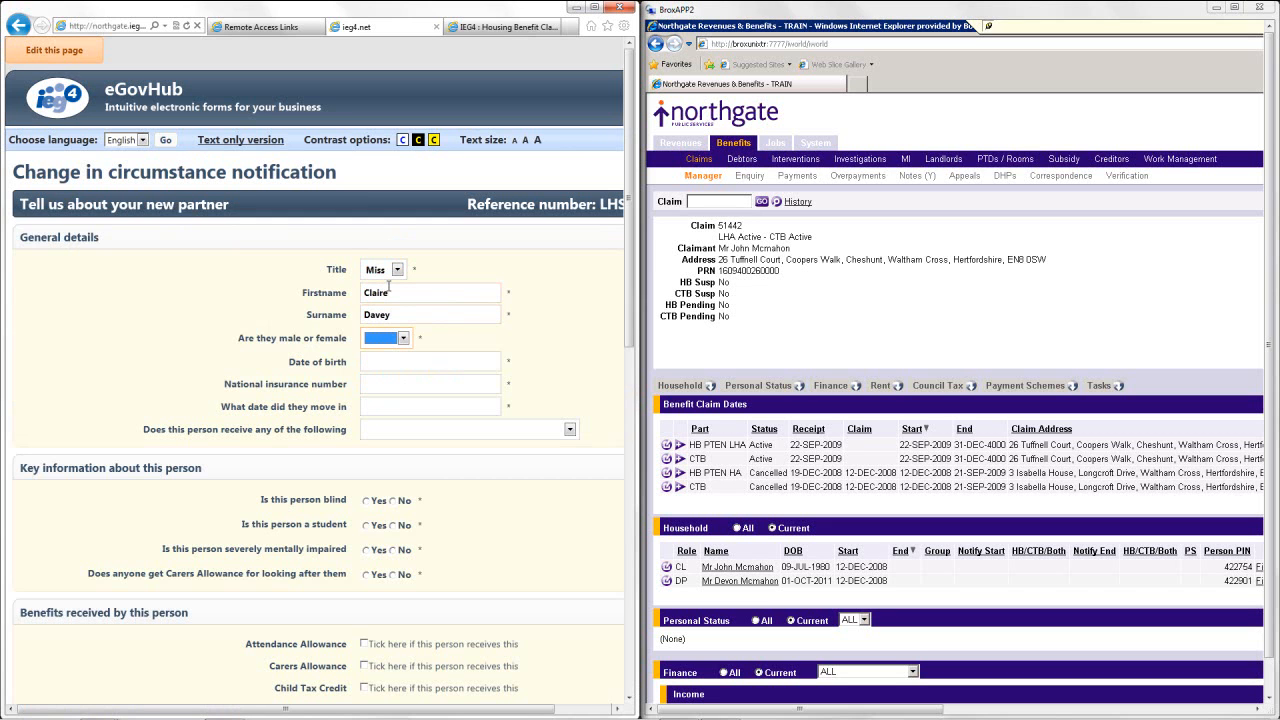
{"action": "key", "text": "f"}
{"action": "key", "text": "Tab"}
{"action": "type", "text": "31/10/194"}
{"action": "key", "text": "BackSpace"}
{"action": "type", "text": "84"}
Enter the partner's National Insurance number and move-in date 01/01/2012, leaving no benefits selected.
{"action": "key", "text": "Tab"}
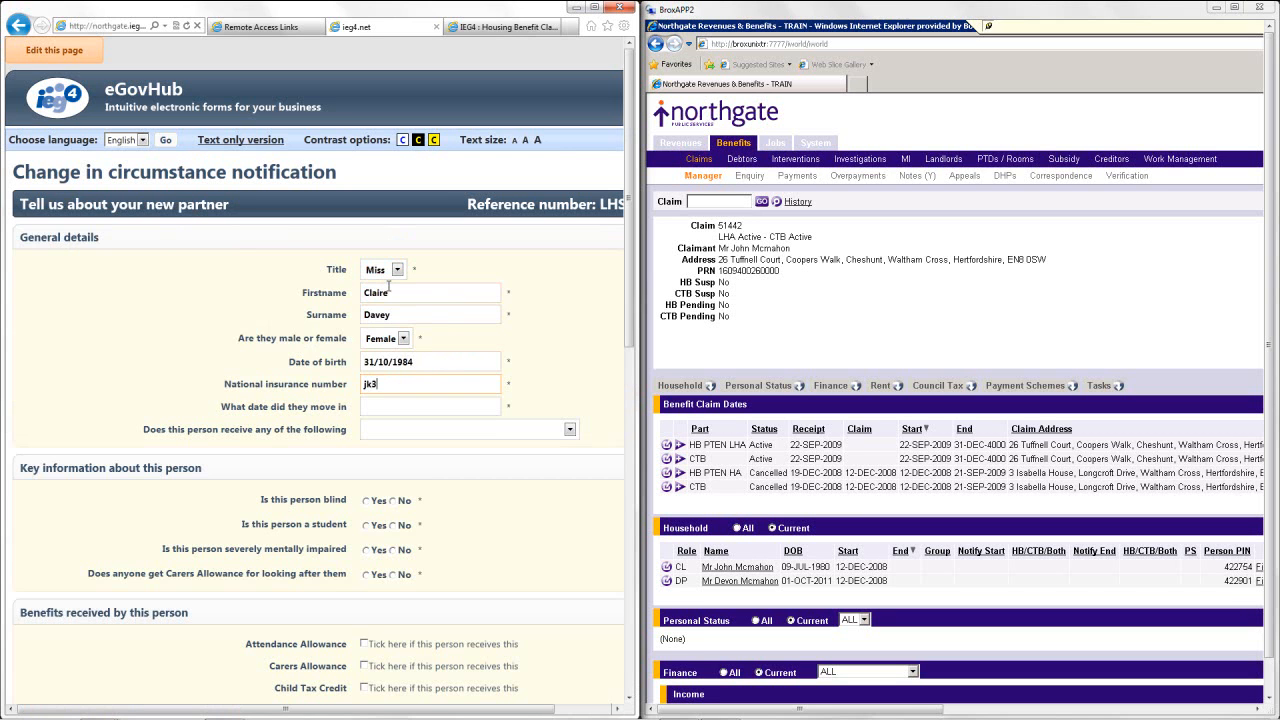
{"action": "key", "text": "Tab"}
{"action": "left_click", "coordinate": [431, 389]}
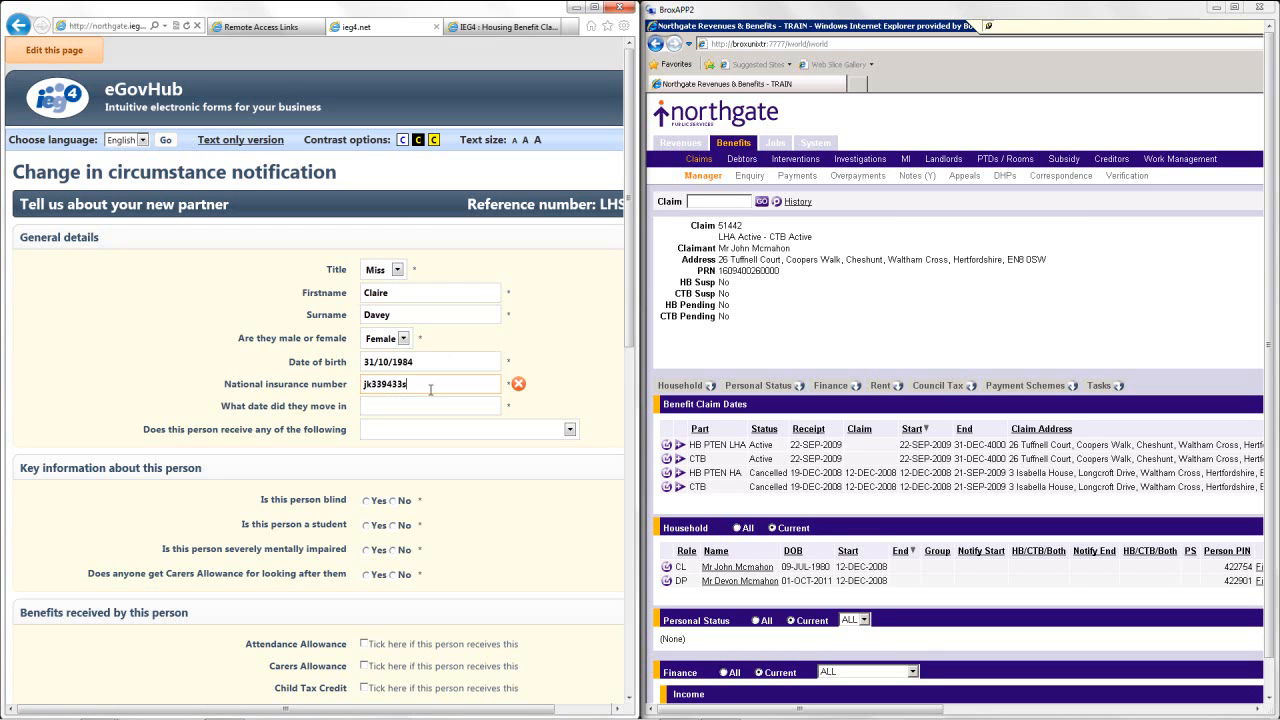
{"action": "type", "text": "d"}
{"action": "key", "text": "Tab"}
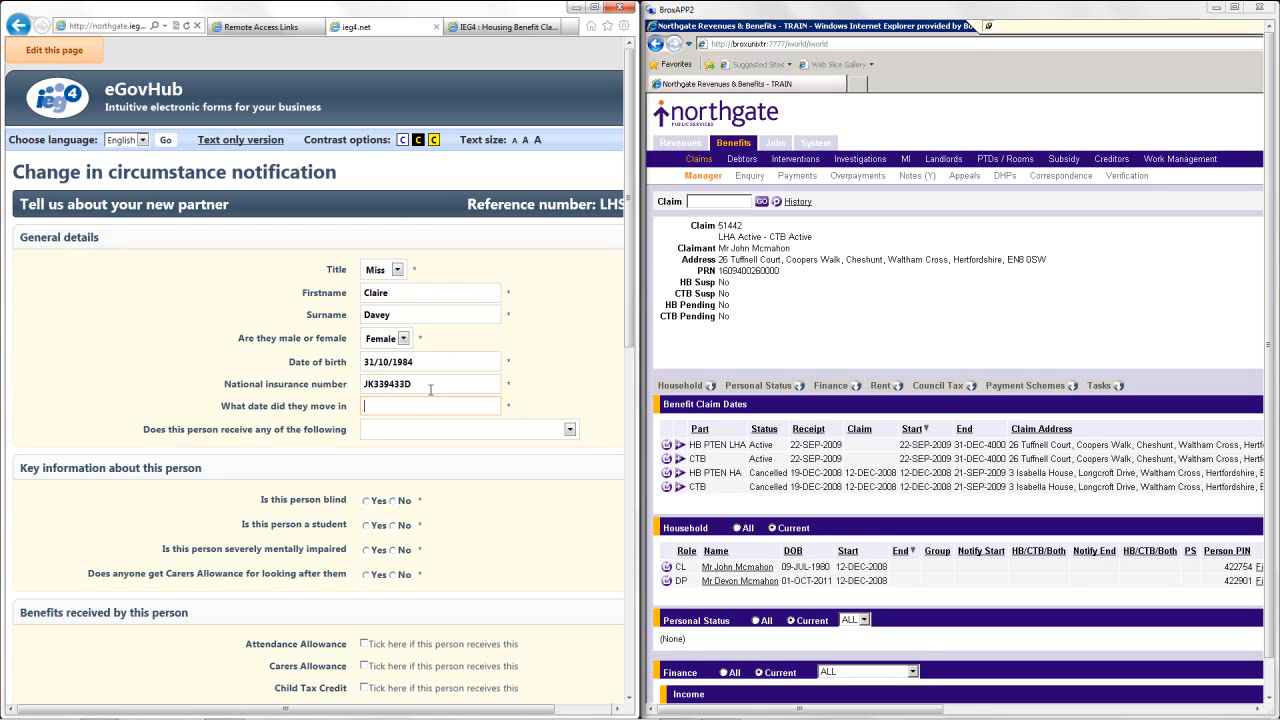
{"action": "type", "text": "01/01/2012"}
{"action": "key", "text": "Tab"}
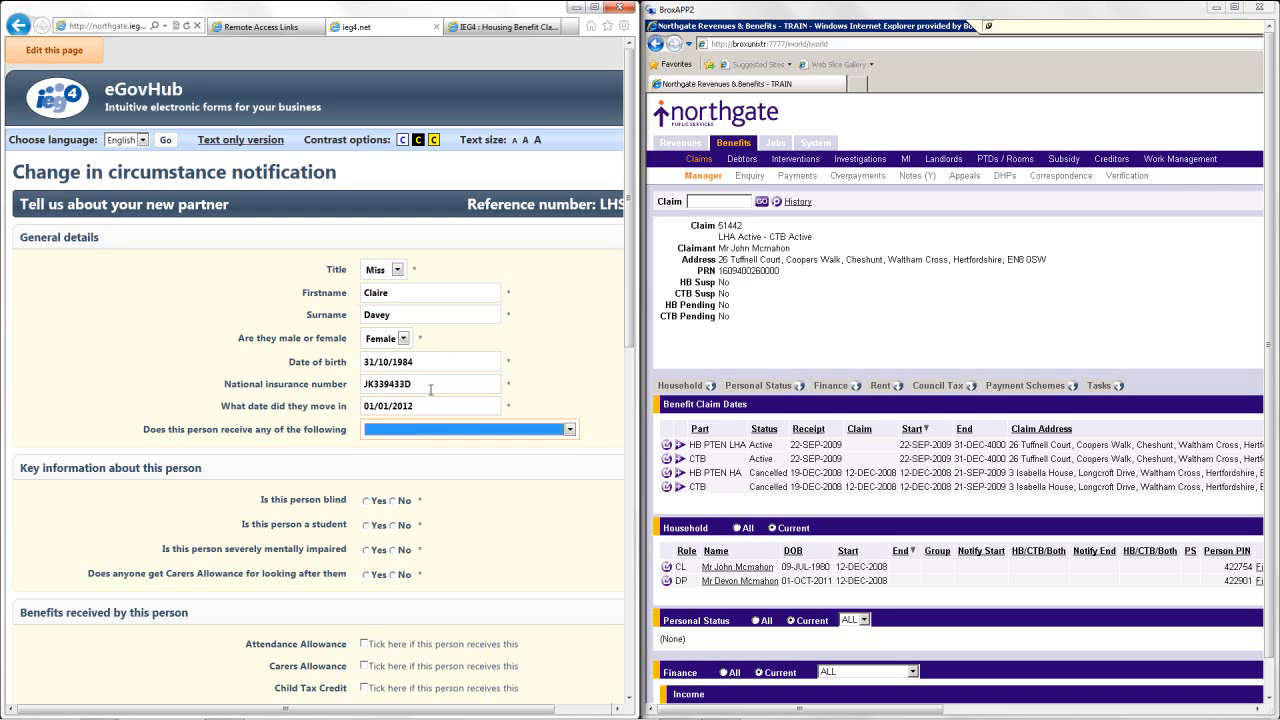
{"action": "left_click", "coordinate": [462, 429]}
{"action": "left_click", "coordinate": [462, 437]}
Answer No to the partner being blind, a student, severely mentally impaired or cared for.
{"action": "scroll", "coordinate": [628, 307], "scroll_direction": "down", "scroll_amount": 3}
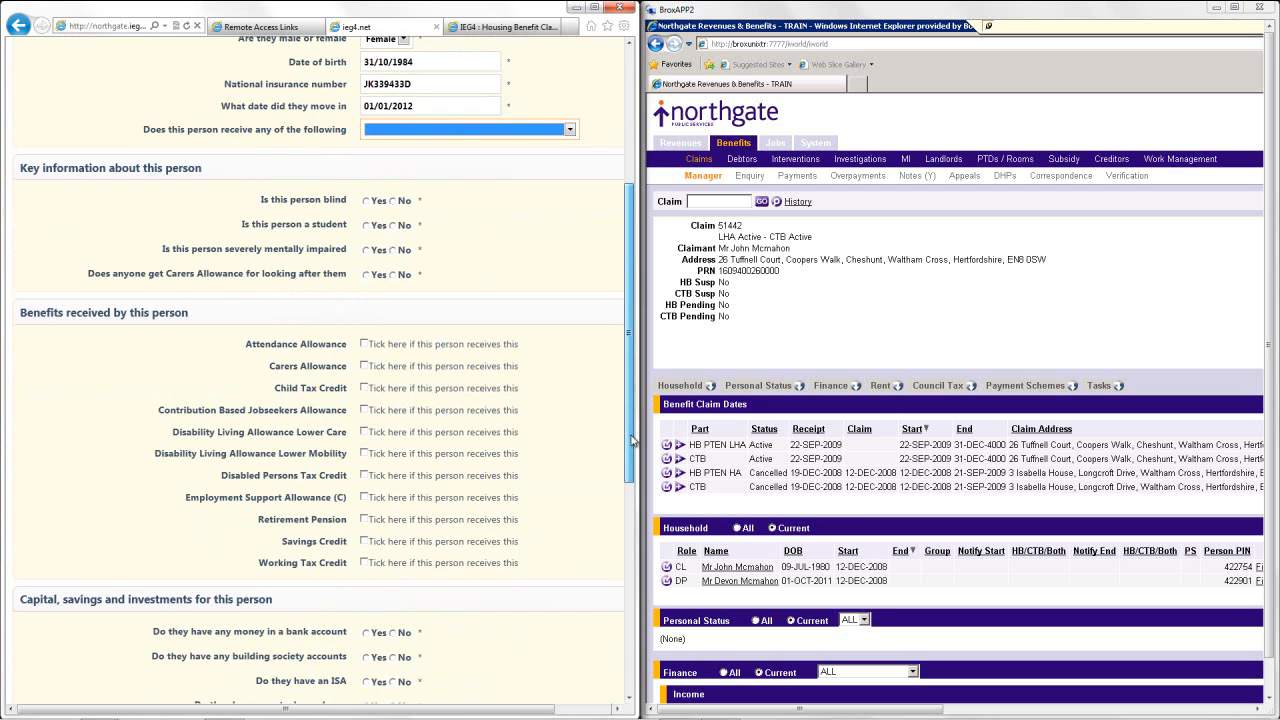
{"action": "left_click", "coordinate": [393, 201]}
{"action": "left_click", "coordinate": [394, 226]}
{"action": "left_click", "coordinate": [394, 250]}
{"action": "left_click", "coordinate": [394, 275]}
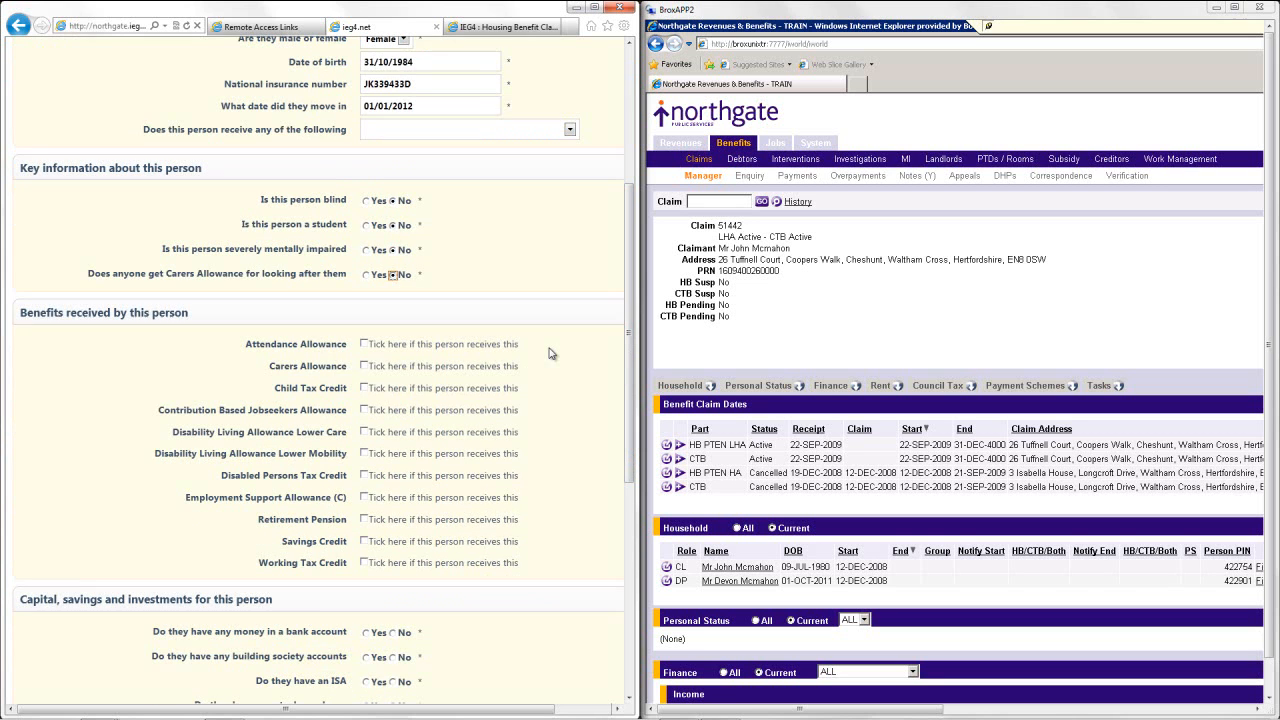
Declare no bank or building society accounts, ISA, shares, premium bonds, social fund payment or property.
{"action": "left_click_drag", "start_coordinate": [632, 310], "coordinate": [630, 406]}
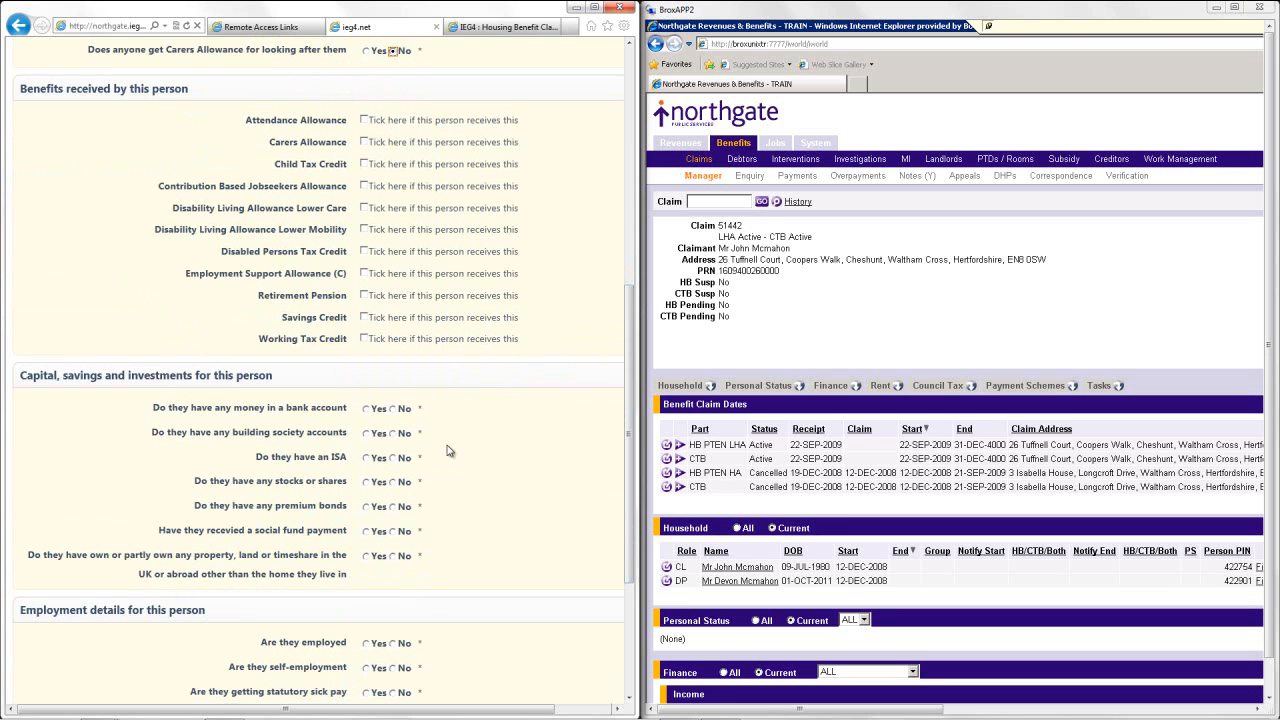
{"action": "left_click", "coordinate": [393, 408]}
{"action": "left_click", "coordinate": [394, 433]}
{"action": "left_click", "coordinate": [394, 458]}
{"action": "left_click", "coordinate": [394, 482]}
{"action": "left_click", "coordinate": [395, 508]}
{"action": "left_click", "coordinate": [394, 531]}
{"action": "left_click", "coordinate": [394, 556]}
Mark the partner employed, with no self-employment, statutory pay, student contributions or childcare costs.
{"action": "left_click_drag", "start_coordinate": [629, 465], "coordinate": [634, 576]}
{"action": "left_click", "coordinate": [366, 403]}
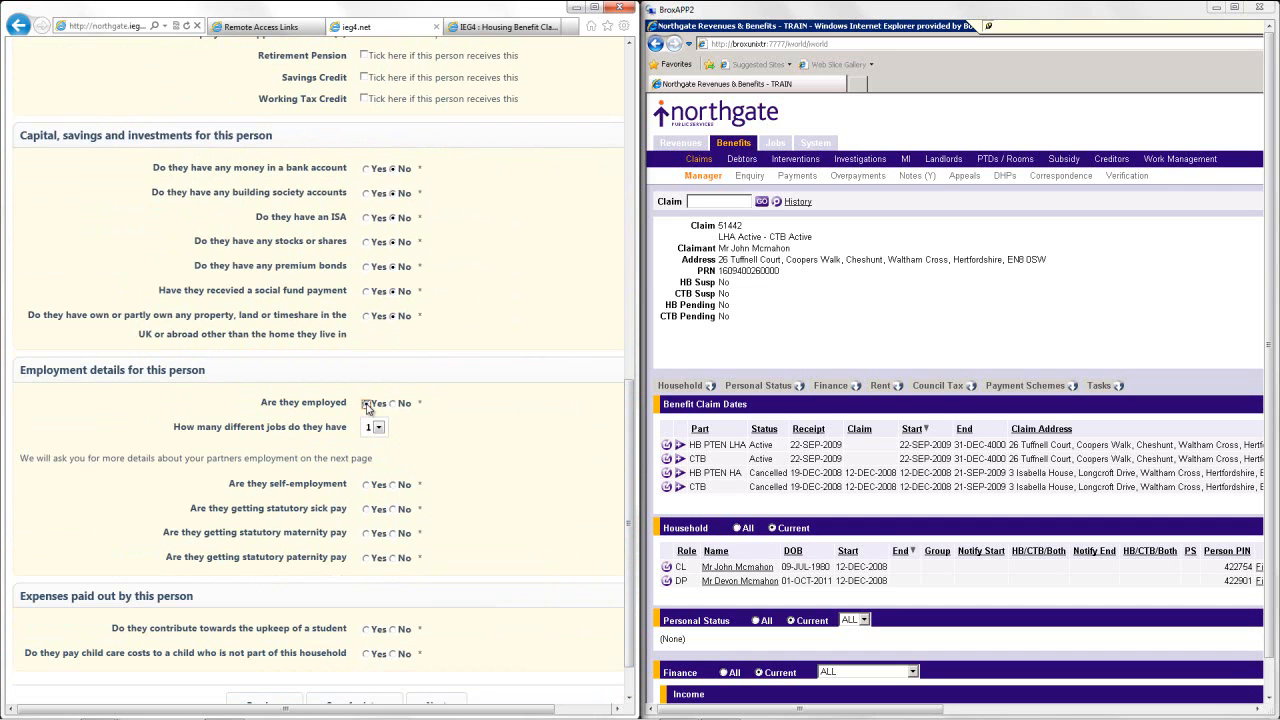
{"action": "left_click", "coordinate": [394, 485]}
{"action": "left_click", "coordinate": [396, 509]}
{"action": "left_click", "coordinate": [396, 534]}
{"action": "left_click", "coordinate": [397, 558]}
{"action": "scroll", "coordinate": [628, 466], "scroll_direction": "down", "scroll_amount": 2}
{"action": "left_click", "coordinate": [394, 573]}
{"action": "left_click", "coordinate": [393, 597]}
{"action": "left_click", "coordinate": [436, 652]}
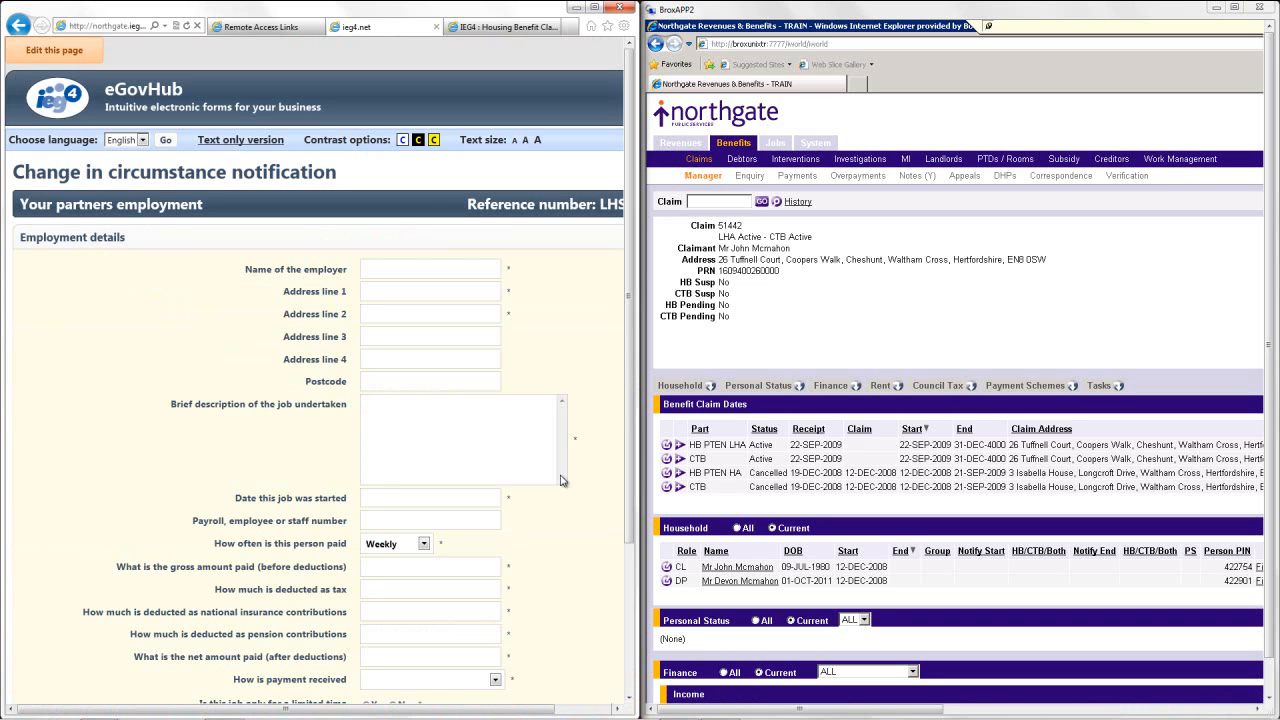
Enter employer ASDA at 10 STREET, TOWN, as a cashier starting 01/10/2009.
{"action": "left_click", "coordinate": [430, 269]}
{"action": "type", "text": "ASDA"}
{"action": "key", "text": "Tab"}
{"action": "type", "text": "10 STREET"}
{"action": "key", "text": "shift+Tab"}
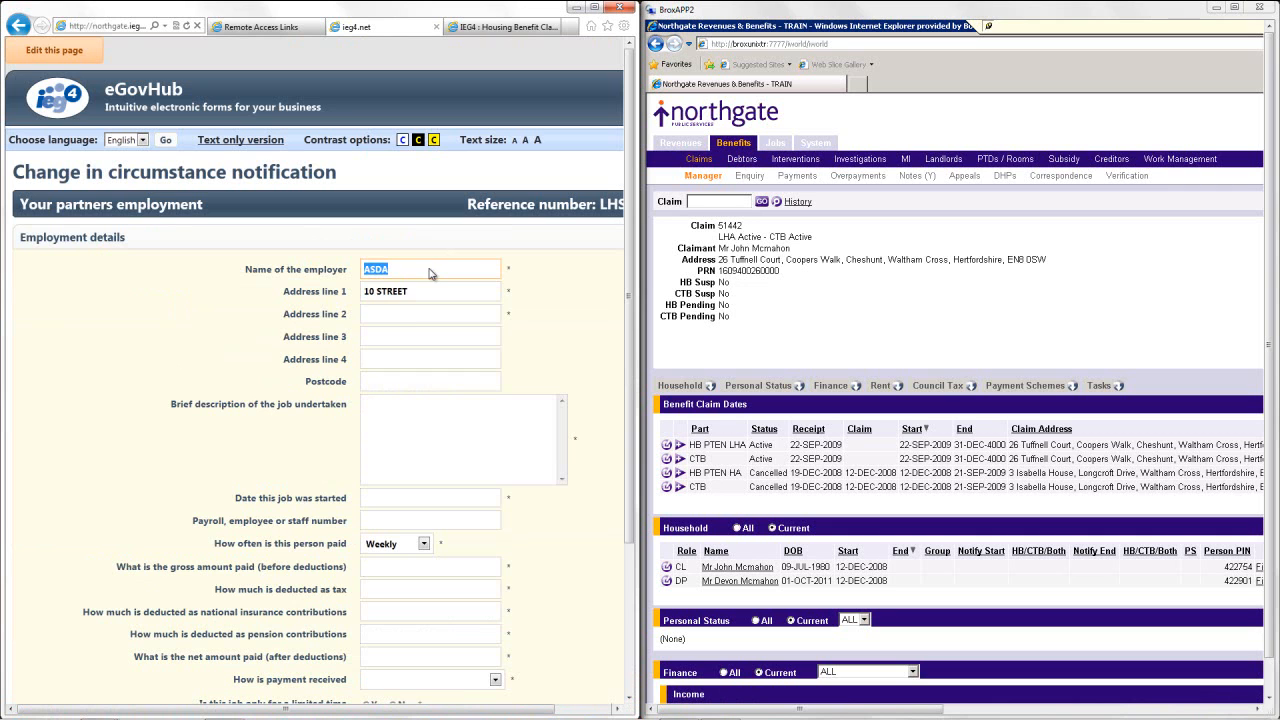
{"action": "left_click", "coordinate": [413, 314]}
{"action": "type", "text": "TOWN"}
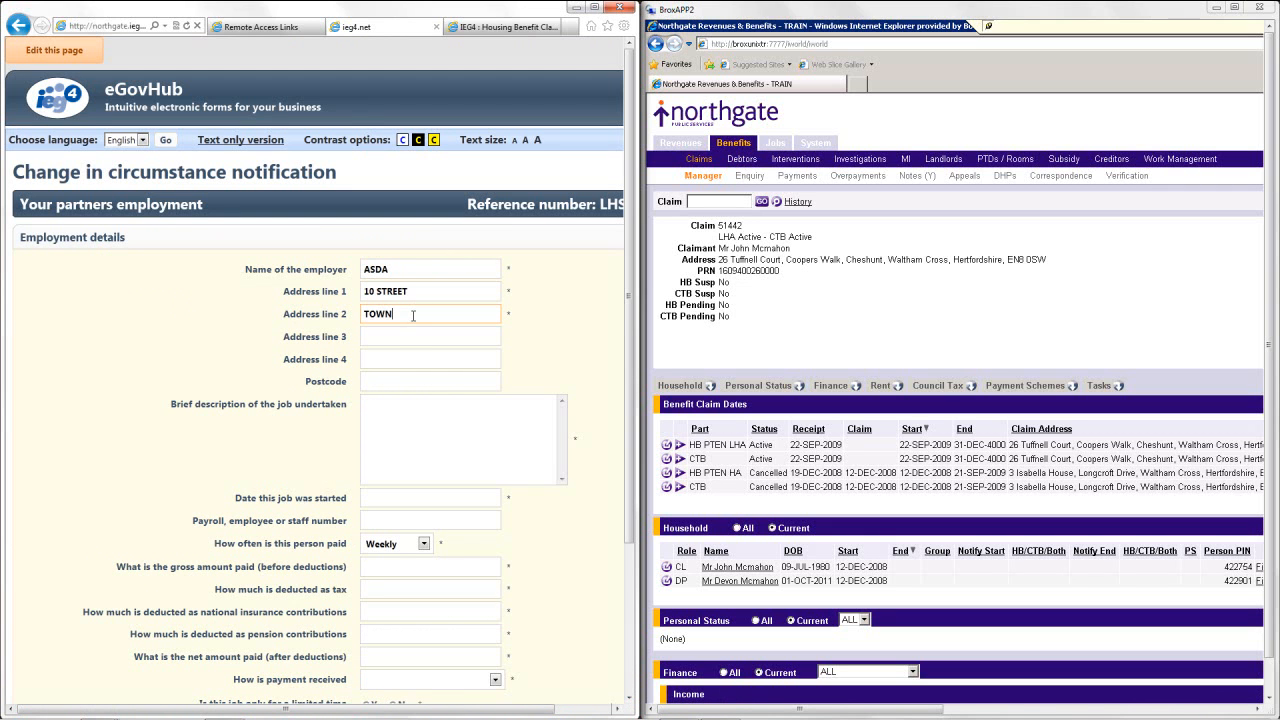
{"action": "left_click", "coordinate": [404, 412]}
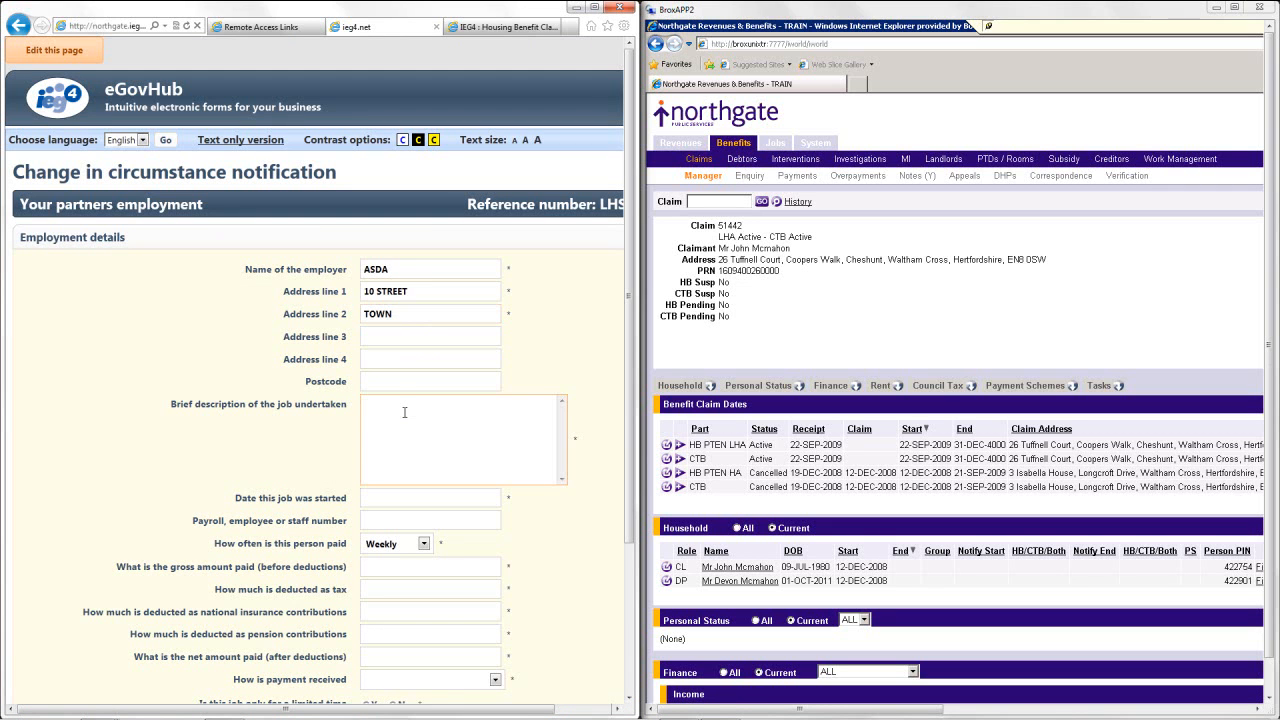
{"action": "type", "text": "CAHI"}
{"action": "key", "text": "BackSpace"}
{"action": "type", "text": "SHIER"}
{"action": "left_click", "coordinate": [400, 497]}
{"action": "type", "text": "01/10/2009"}
{"action": "key", "text": "Tab"}
Enter weekly pay: gross 150.00, tax 10.00, NI 10.00, pension 0.00, net 130.00.
{"action": "scroll", "coordinate": [632, 457], "scroll_direction": "down", "scroll_amount": 3}
{"action": "left_click", "coordinate": [419, 449]}
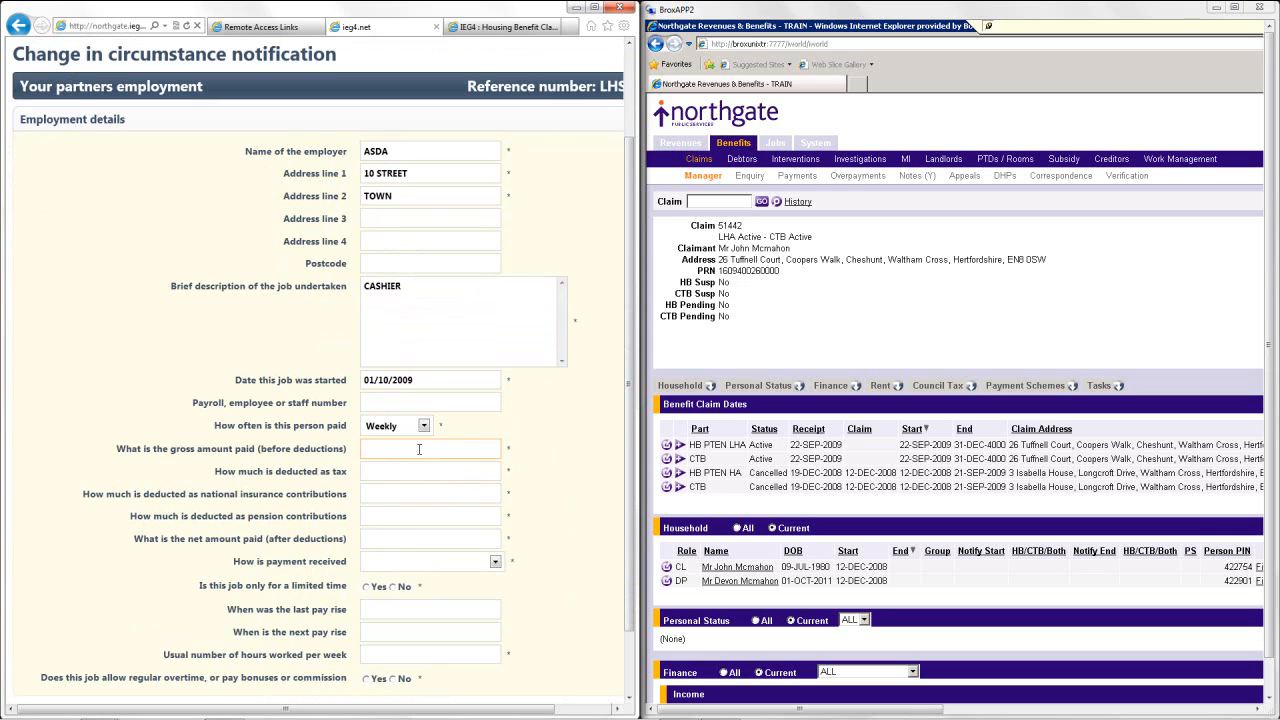
{"action": "type", "text": "150.00"}
{"action": "key", "text": "Tab"}
{"action": "type", "text": "10.00"}
{"action": "key", "text": "Tab"}
{"action": "type", "text": "10.00"}
{"action": "key", "text": "Tab"}
{"action": "type", "text": "0.00"}
{"action": "key", "text": "Tab"}
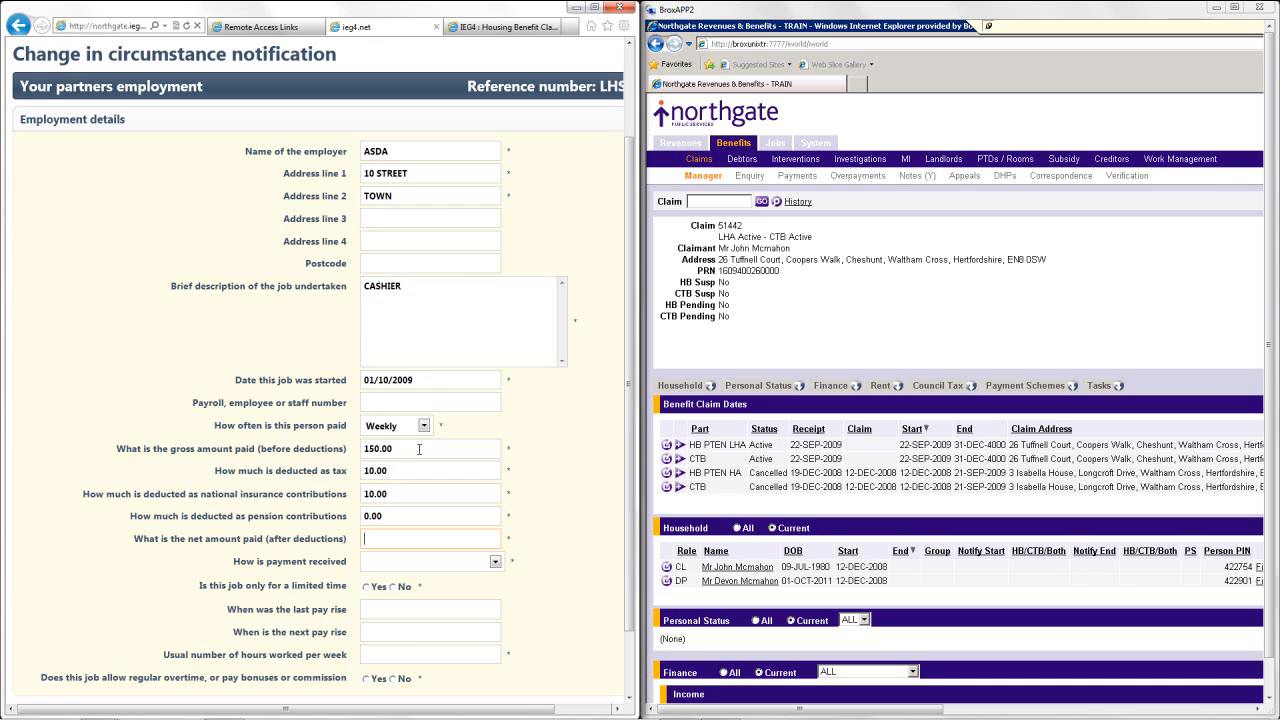
{"action": "type", "text": "130.00"}
Set pay straight into bank, not limited-time, 23 weekly hours and no regular overtime.
{"action": "key", "text": "Tab"}
{"action": "key", "text": "Down"}
{"action": "key", "text": "Tab"}
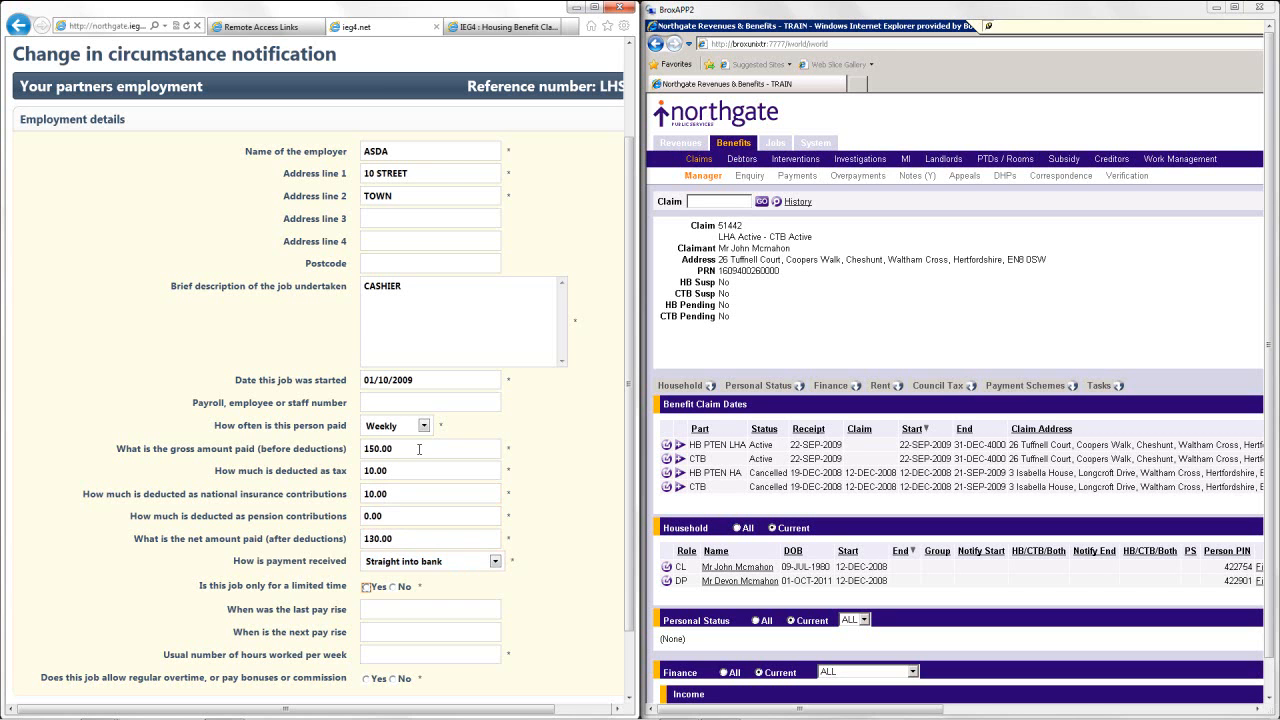
{"action": "key", "text": "Right"}
{"action": "key", "text": "Tab"}
{"action": "key", "text": "Tab"}
{"action": "key", "text": "Tab"}
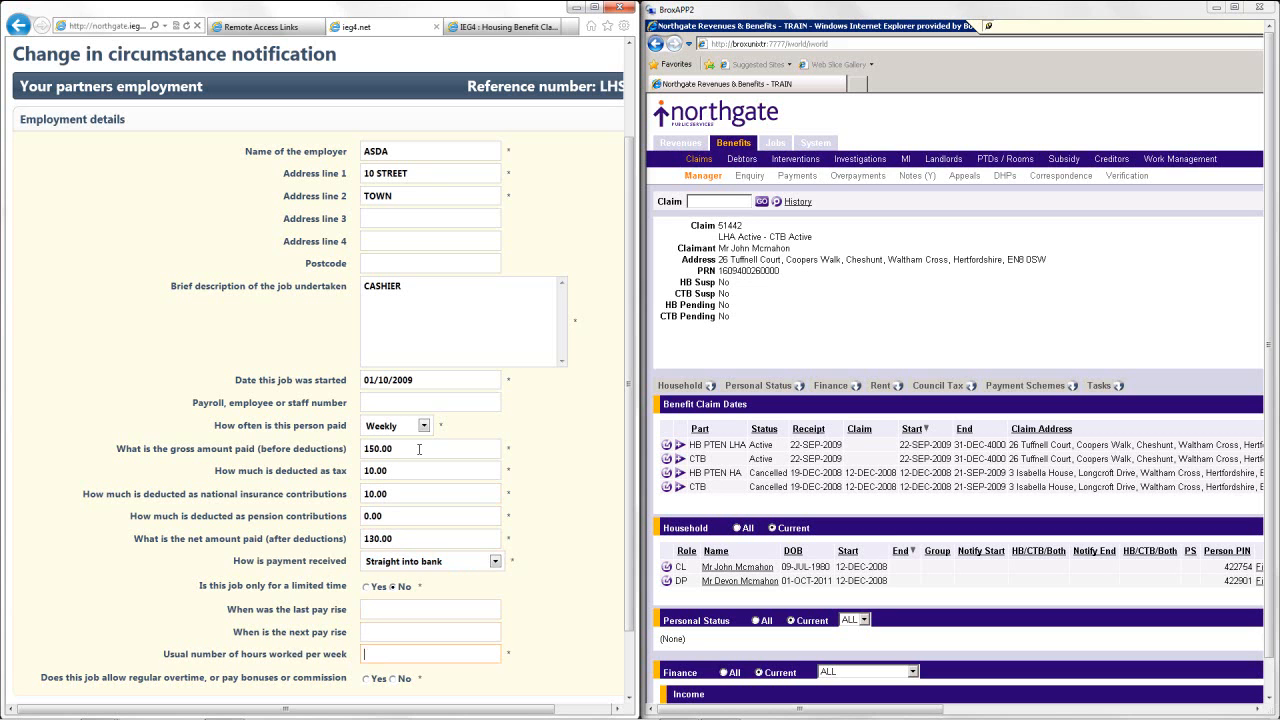
{"action": "type", "text": "23"}
{"action": "key", "text": "Tab"}
{"action": "key", "text": "Tab"}
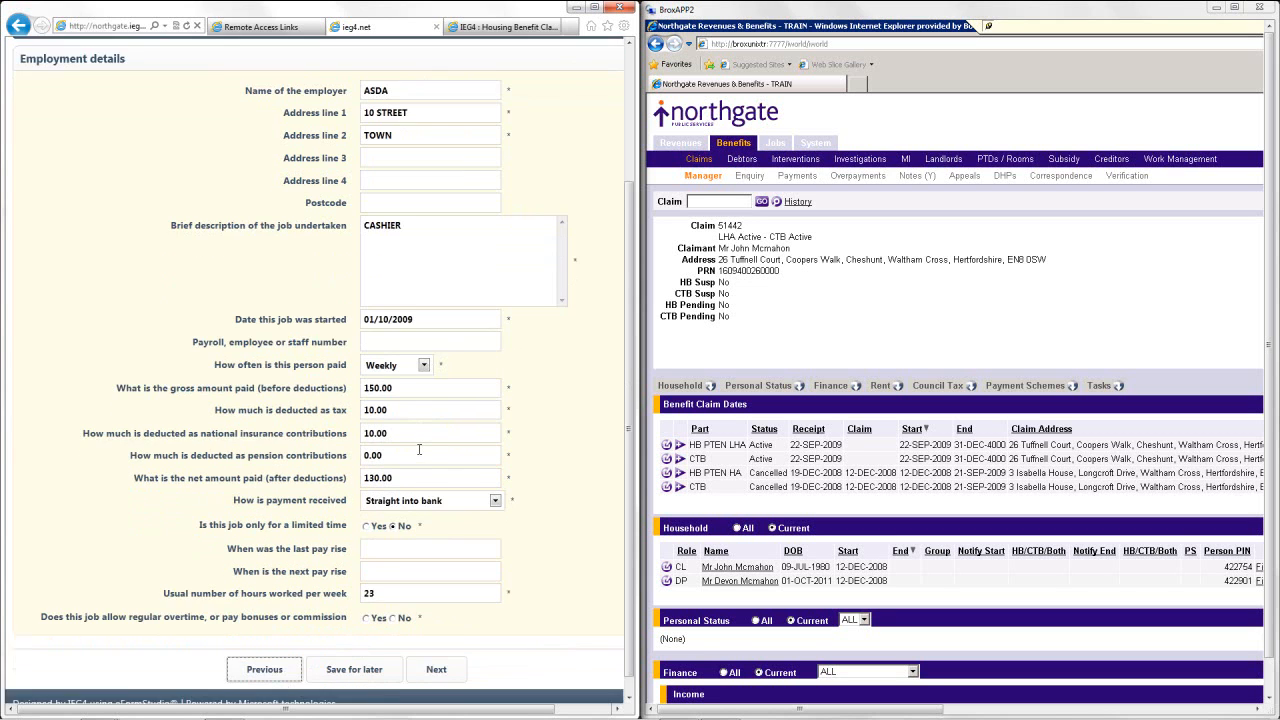
{"action": "left_click", "coordinate": [403, 600]}
Enter a new weekly rent of 240.00 starting 01/01/2012 and continue to the Declaration.
{"action": "left_click", "coordinate": [436, 650]}
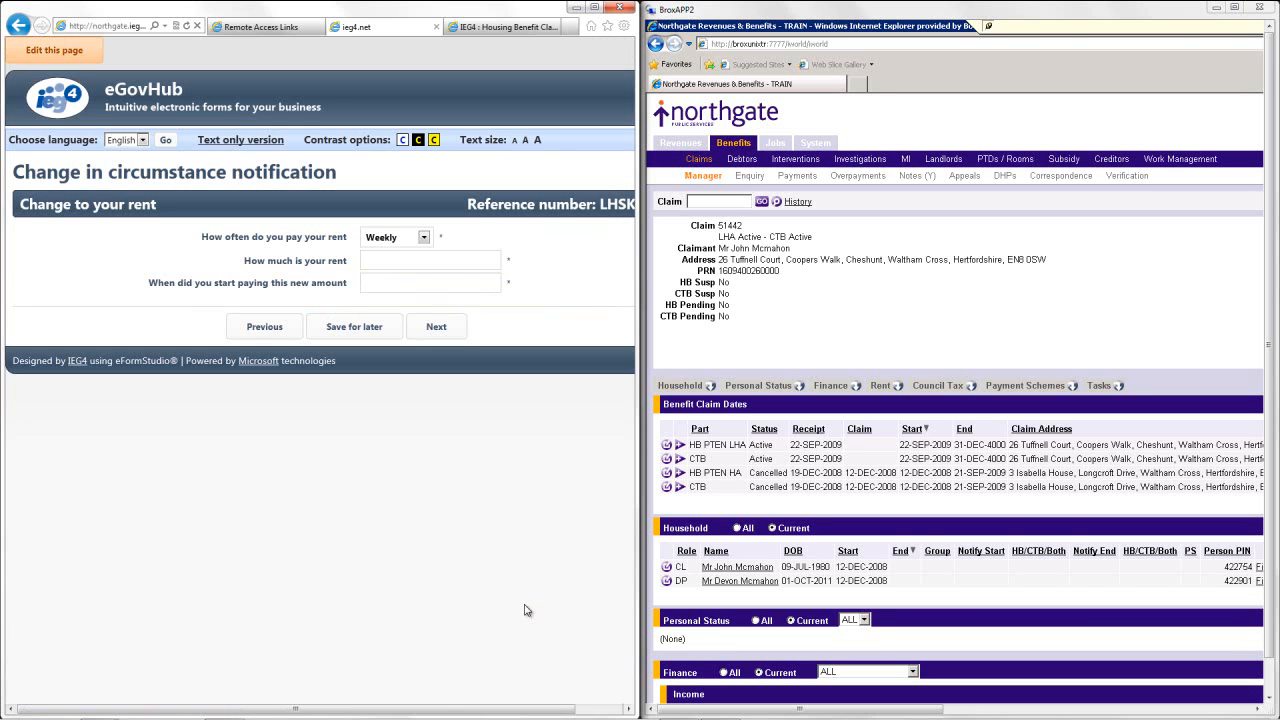
{"action": "left_click", "coordinate": [452, 260]}
{"action": "type", "text": "240.00"}
{"action": "key", "text": "Tab"}
{"action": "type", "text": "01/01/2012"}
{"action": "left_click", "coordinate": [438, 326]}
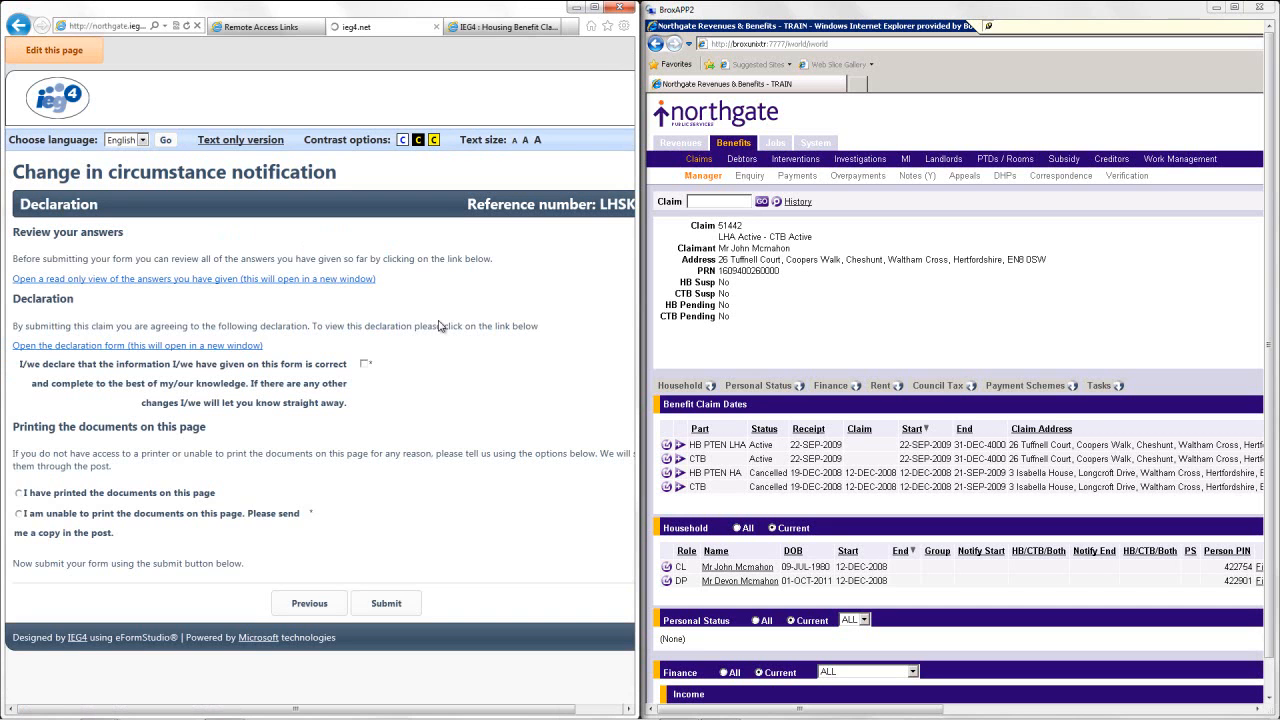
Agree to the declaration and confirm the documents on the page have been printed.
{"action": "left_click", "coordinate": [366, 364]}
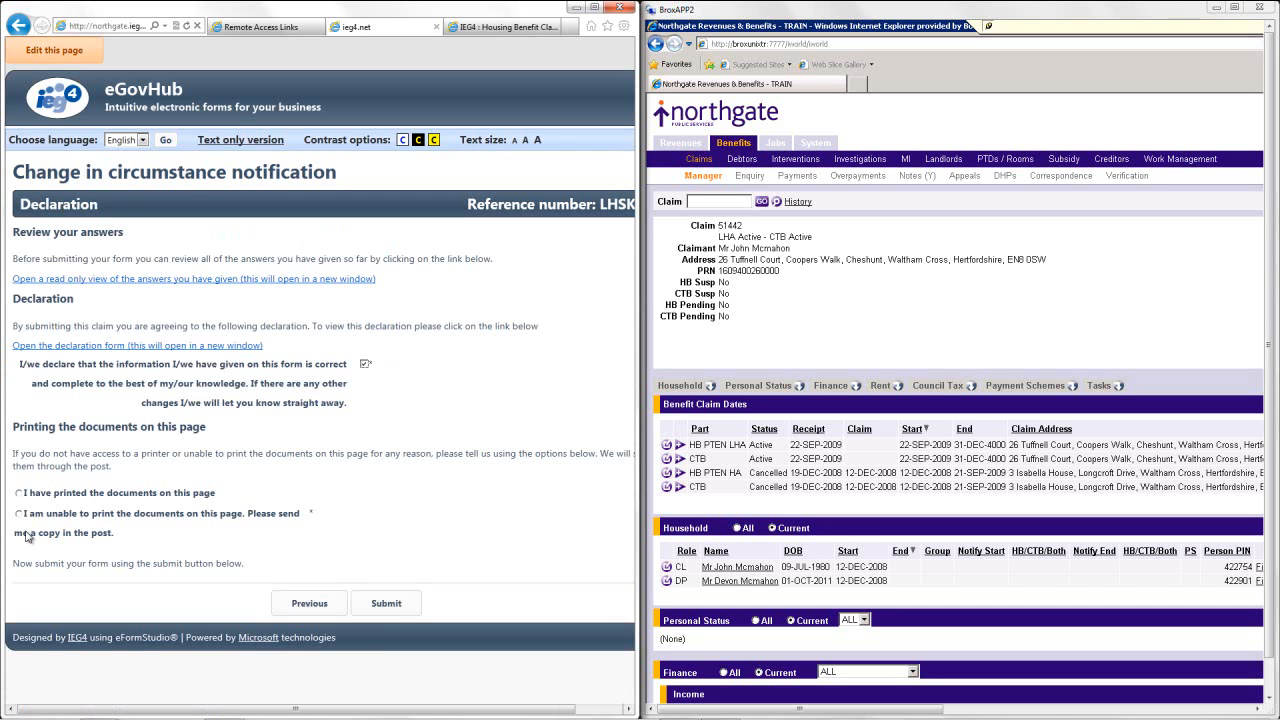
{"action": "left_click", "coordinate": [37, 495]}
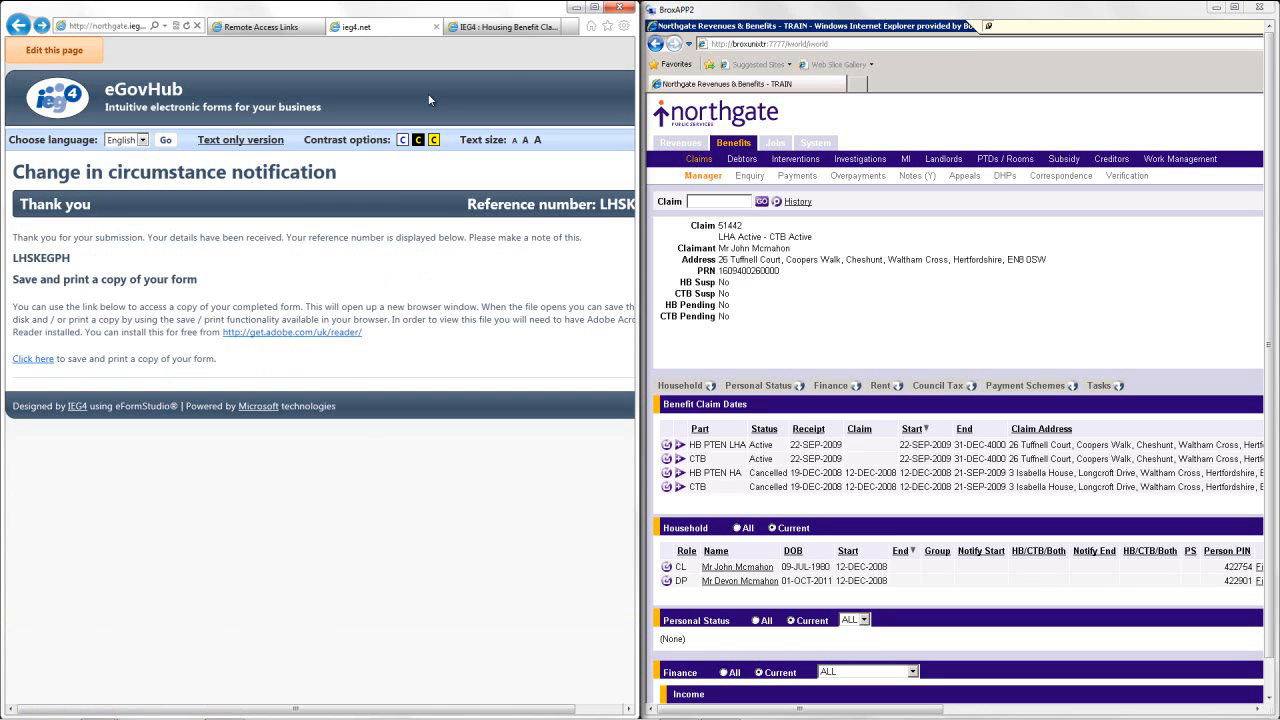
Open the submitted Integrated change in circumstance form to confirm it posted to Northgate, then minimise the portal.
{"action": "left_click", "coordinate": [506, 31]}
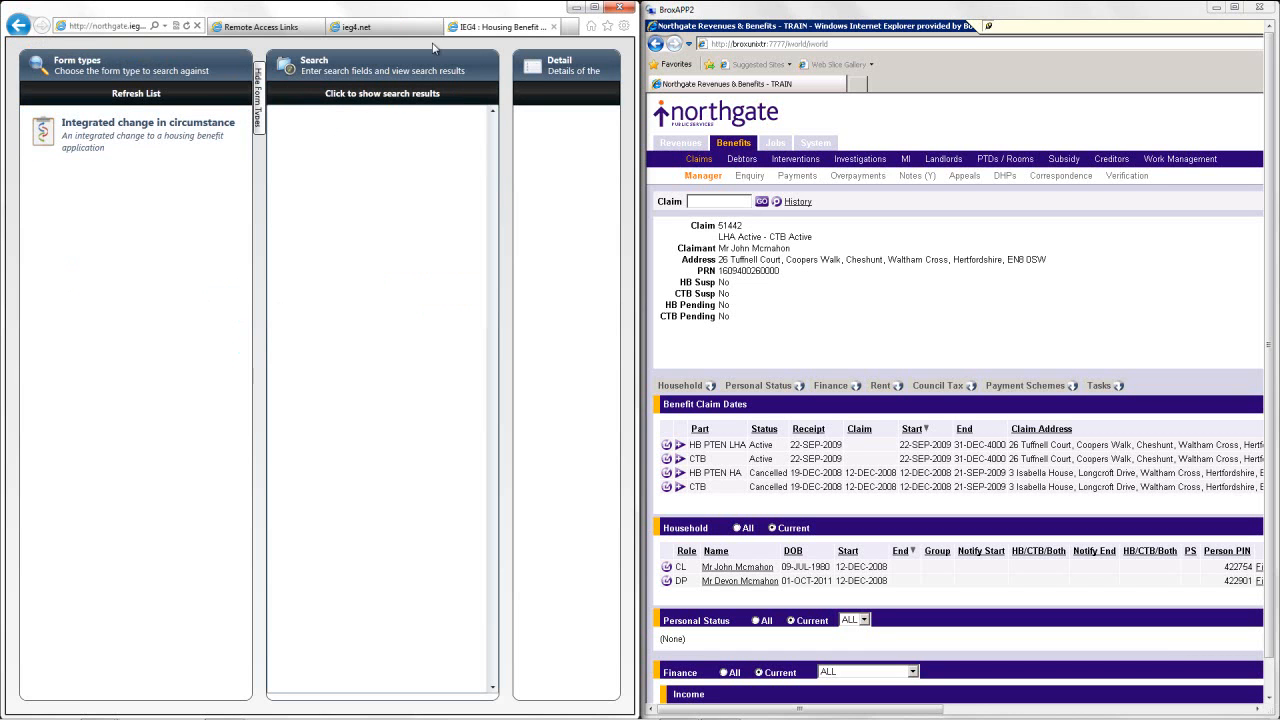
{"action": "left_click", "coordinate": [594, 7]}
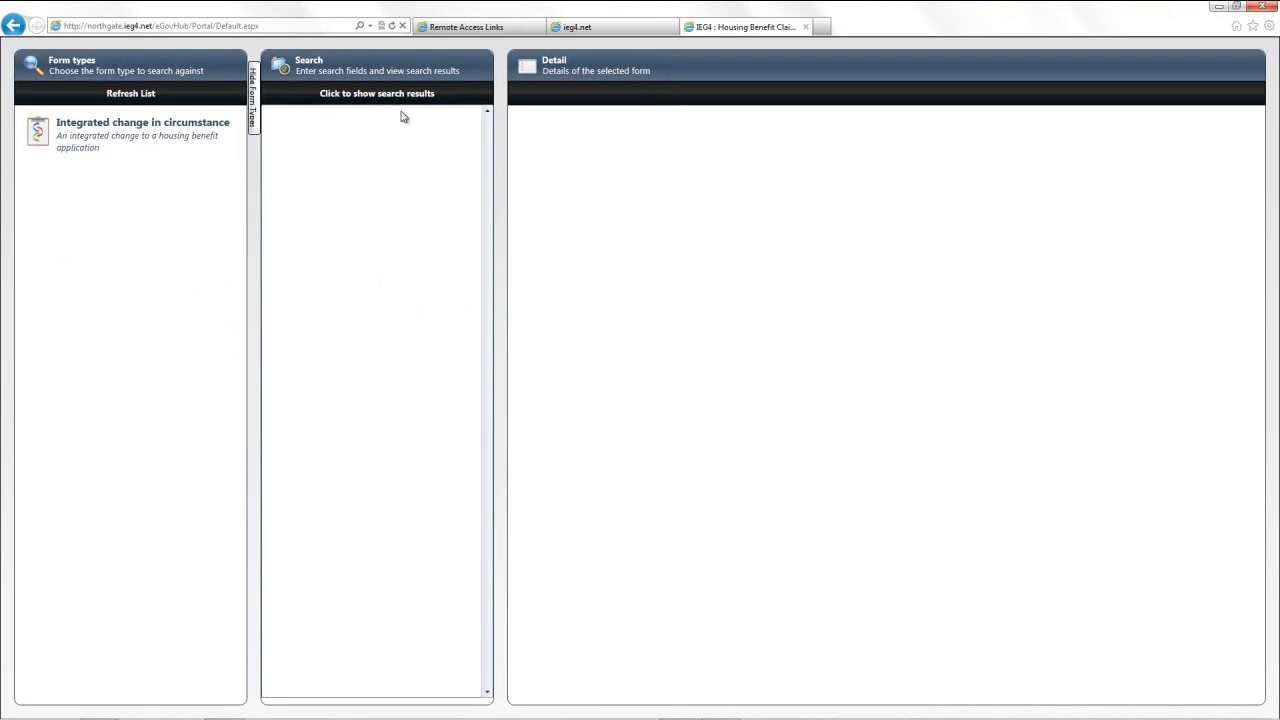
{"action": "left_click", "coordinate": [150, 148]}
{"action": "left_click", "coordinate": [400, 400]}
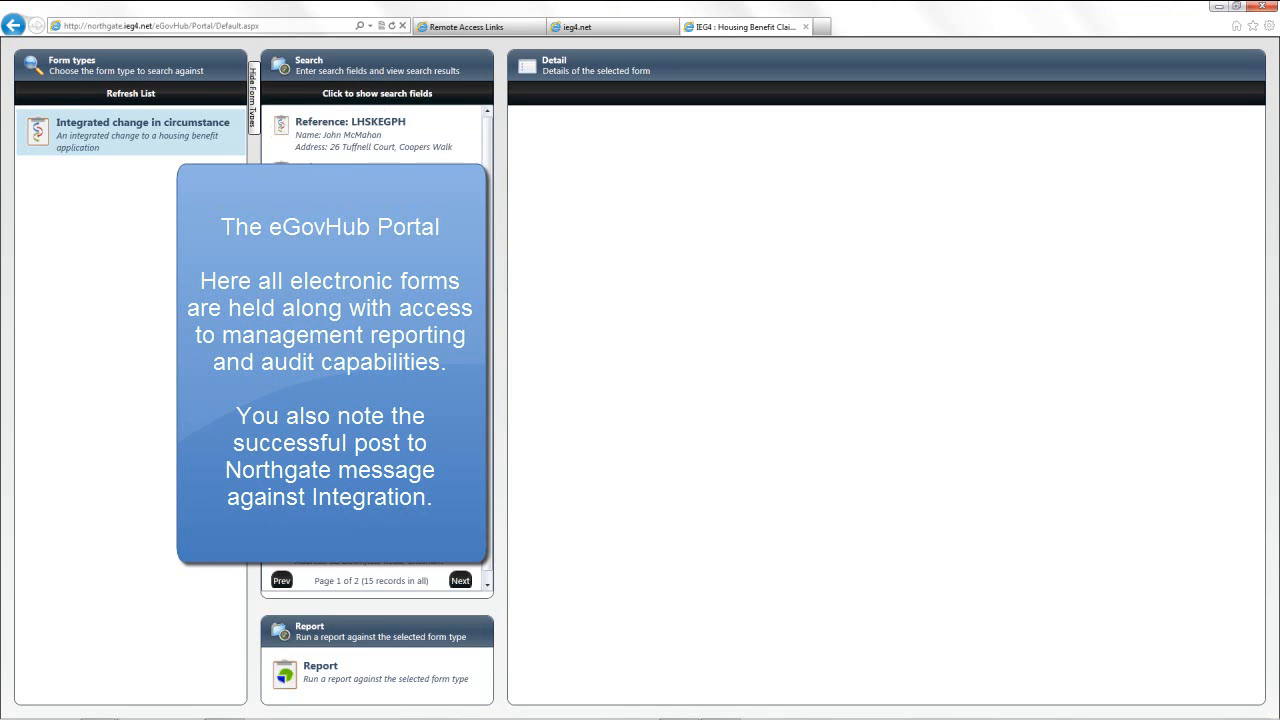
{"action": "left_click", "coordinate": [395, 140]}
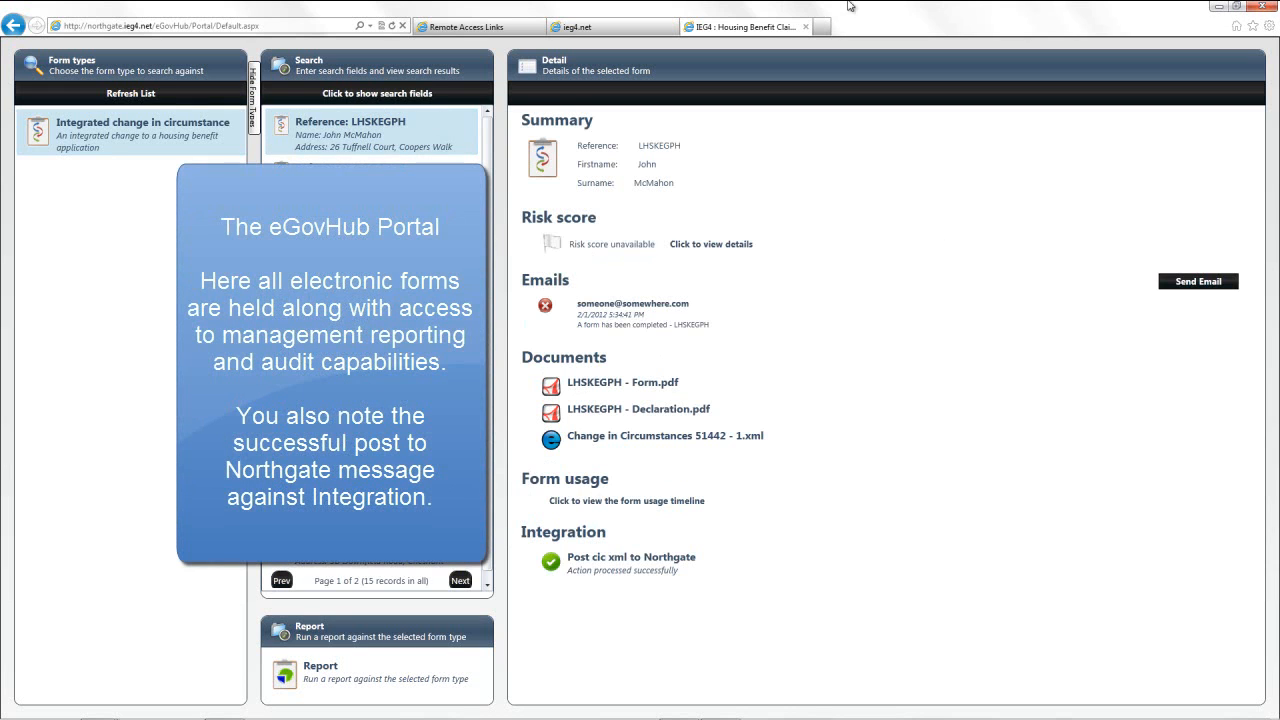
{"action": "left_click", "coordinate": [1216, 7]}
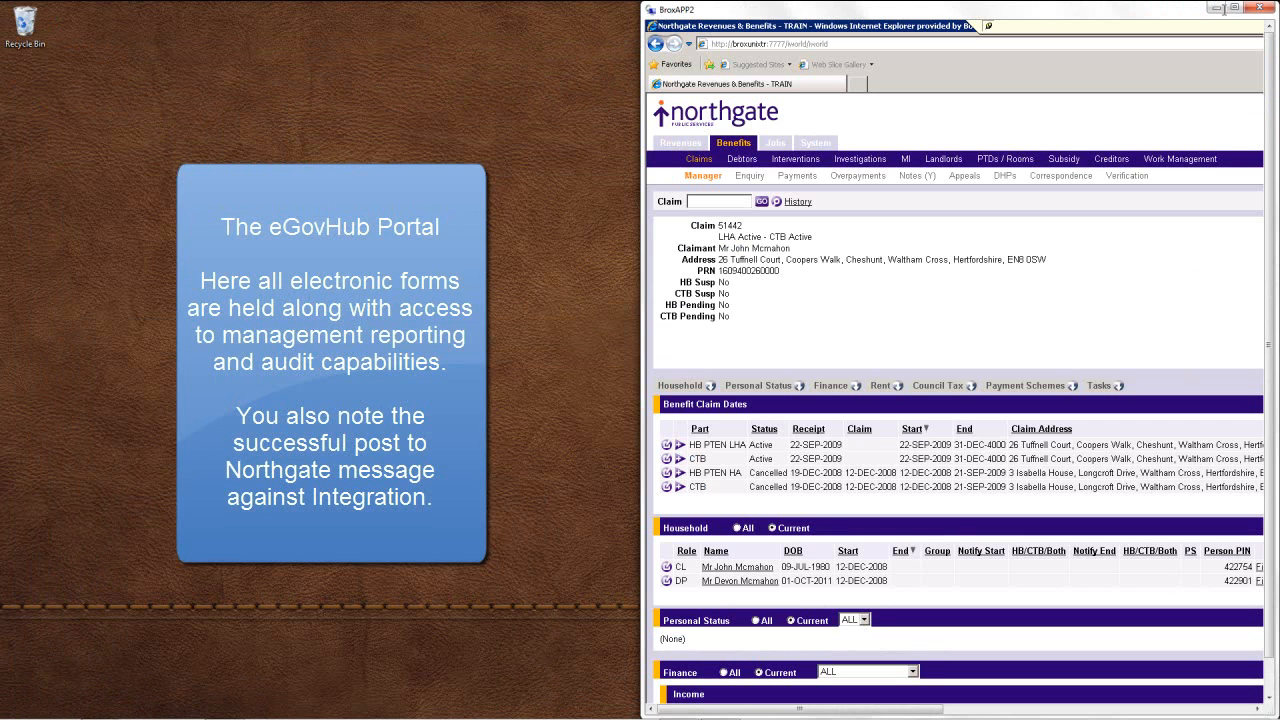
Maximise Northgate and open processed external item 163 from Work Management to view its messages.
{"action": "left_click", "coordinate": [1240, 6]}
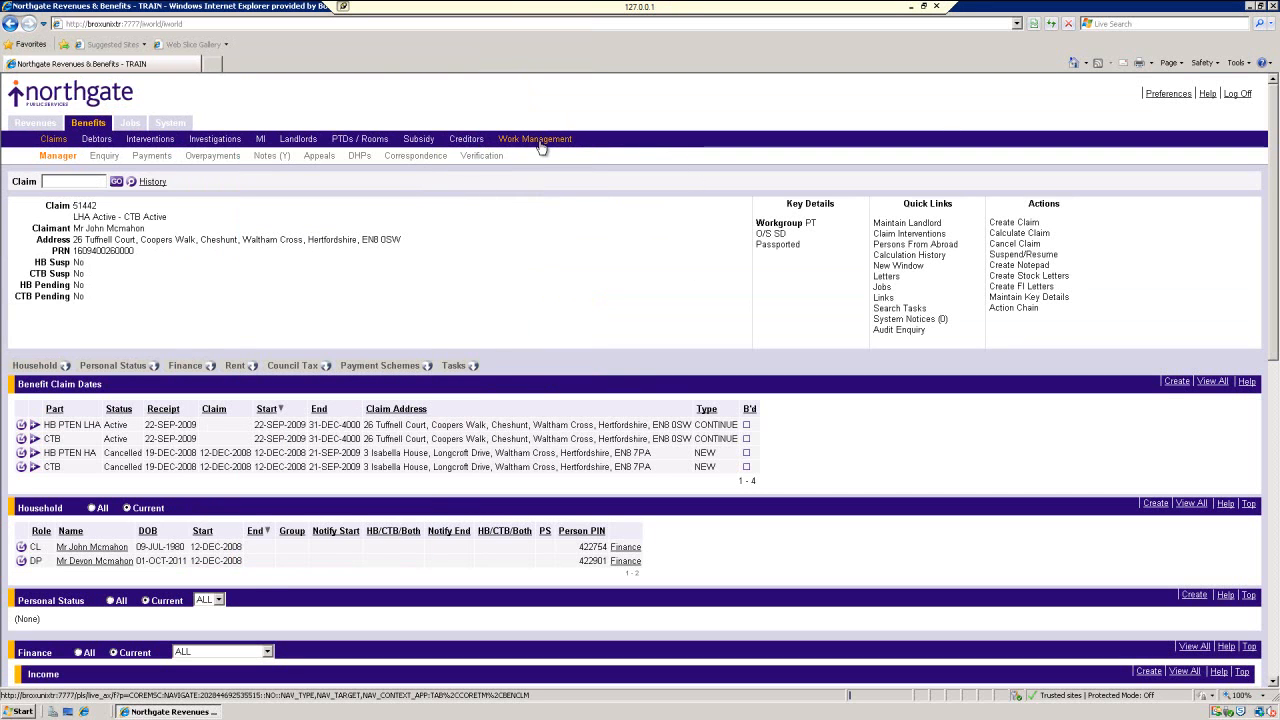
{"action": "left_click", "coordinate": [540, 146]}
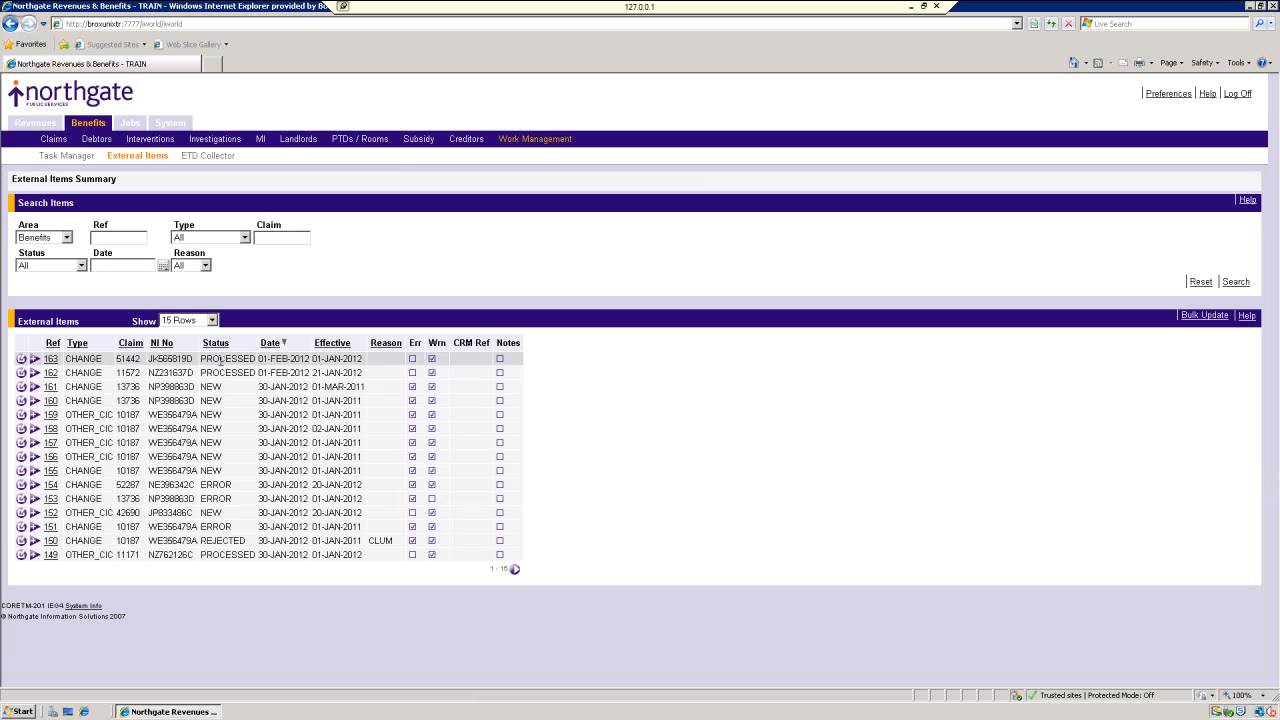
{"action": "left_click", "coordinate": [52, 364]}
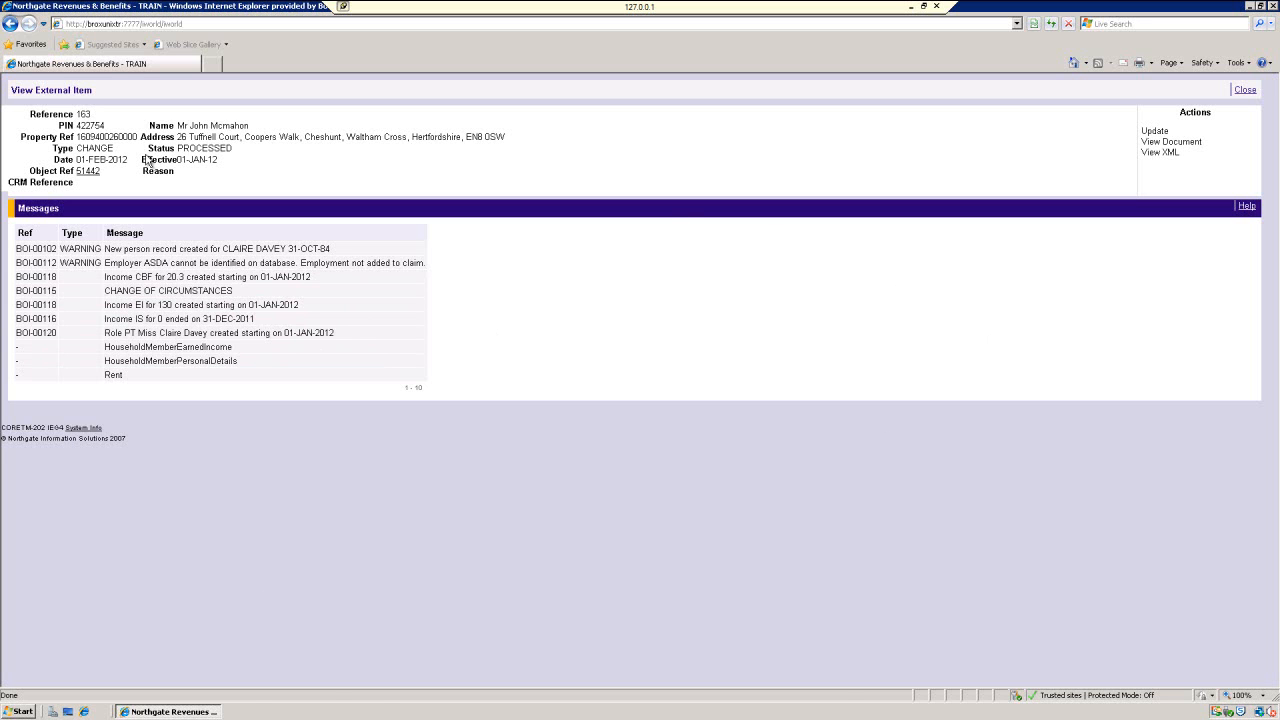
Follow the item's Object Ref back to the claim, now showing the partner from 01-JAN-2012.
{"action": "left_click", "coordinate": [84, 171]}
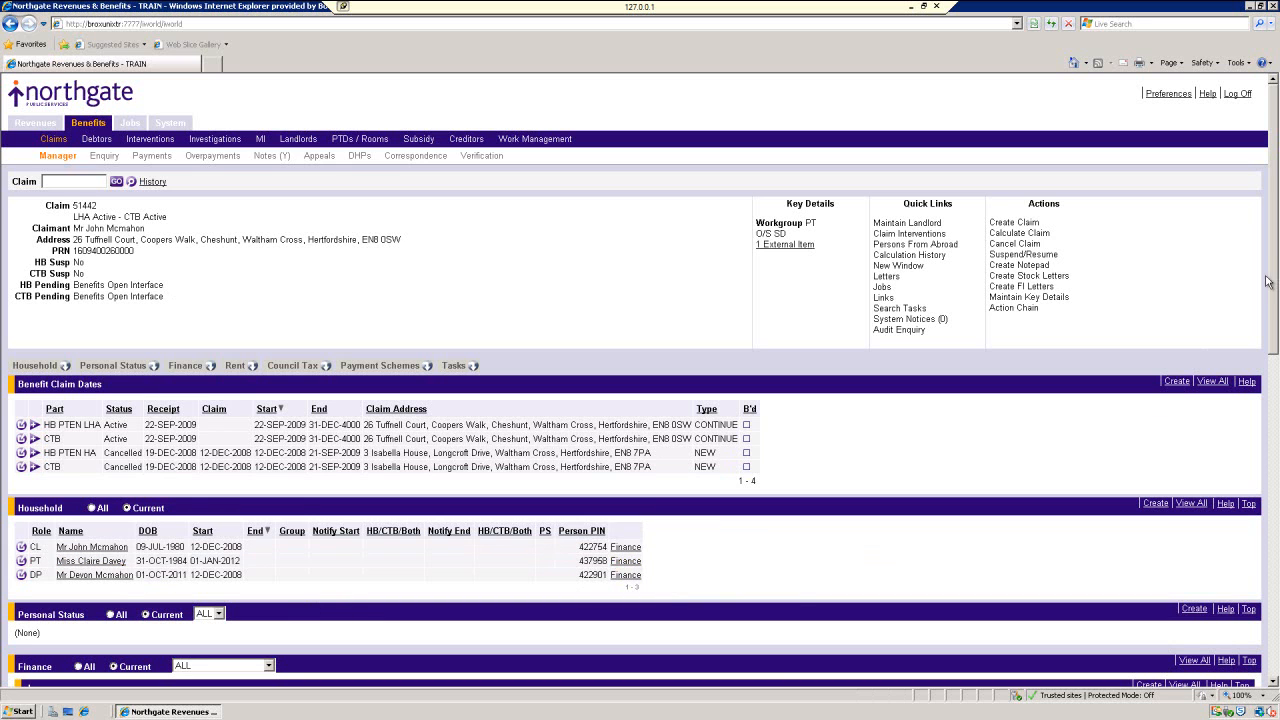
Scroll down to the partner's cashier income of 150.00 gross weekly and rent of 240.00.
{"action": "left_click_drag", "start_coordinate": [1274, 316], "coordinate": [1277, 364]}
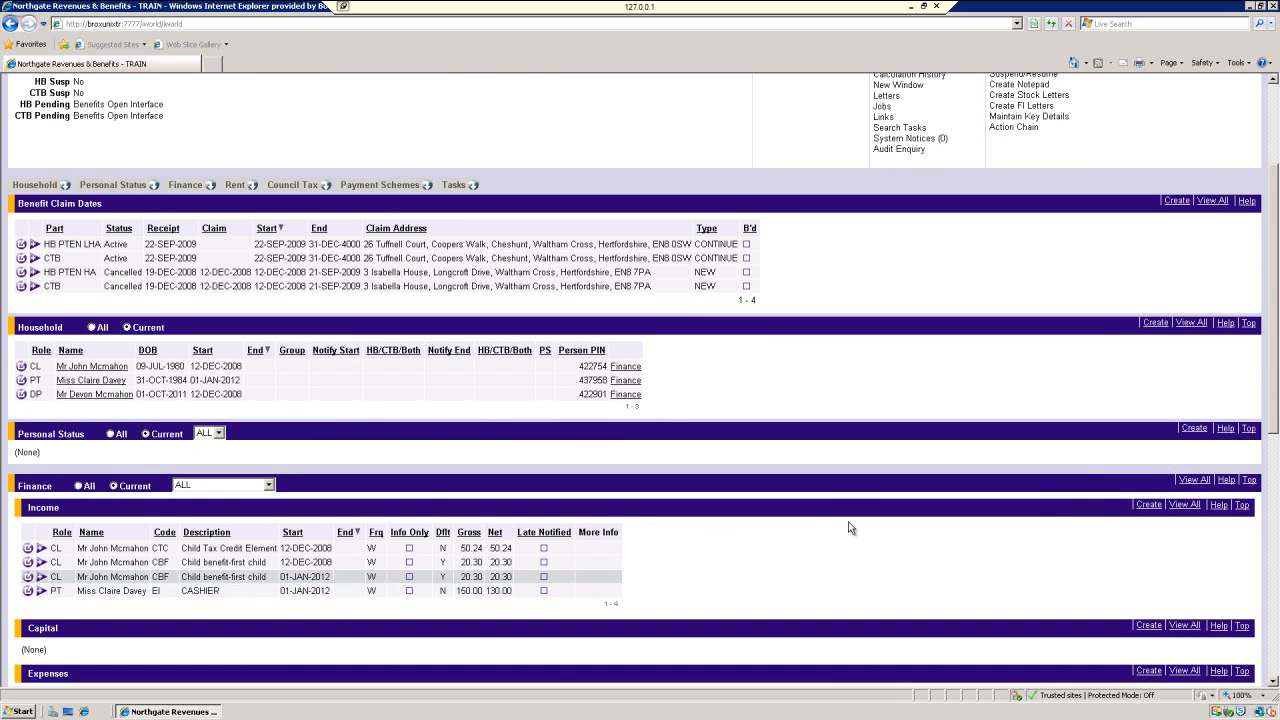
{"action": "left_click_drag", "start_coordinate": [1273, 370], "coordinate": [1275, 486]}
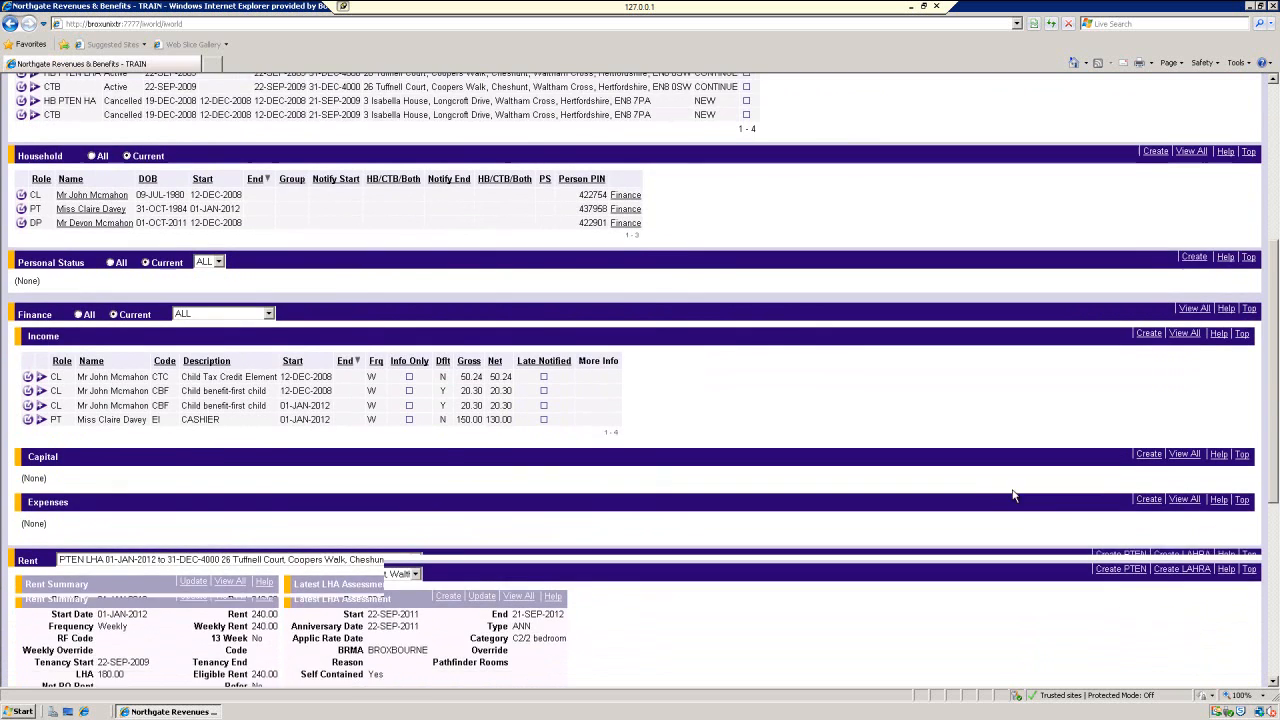